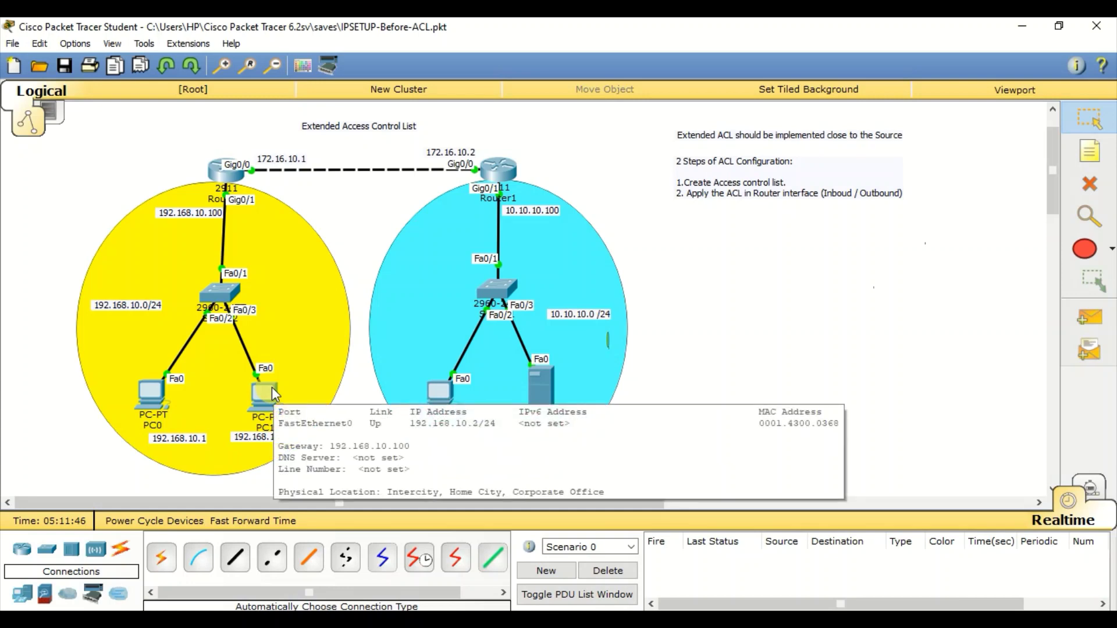
- Open Router0's command line and enter privileged mode with enable
{"action": "left_click", "coordinate": [713, 228]}
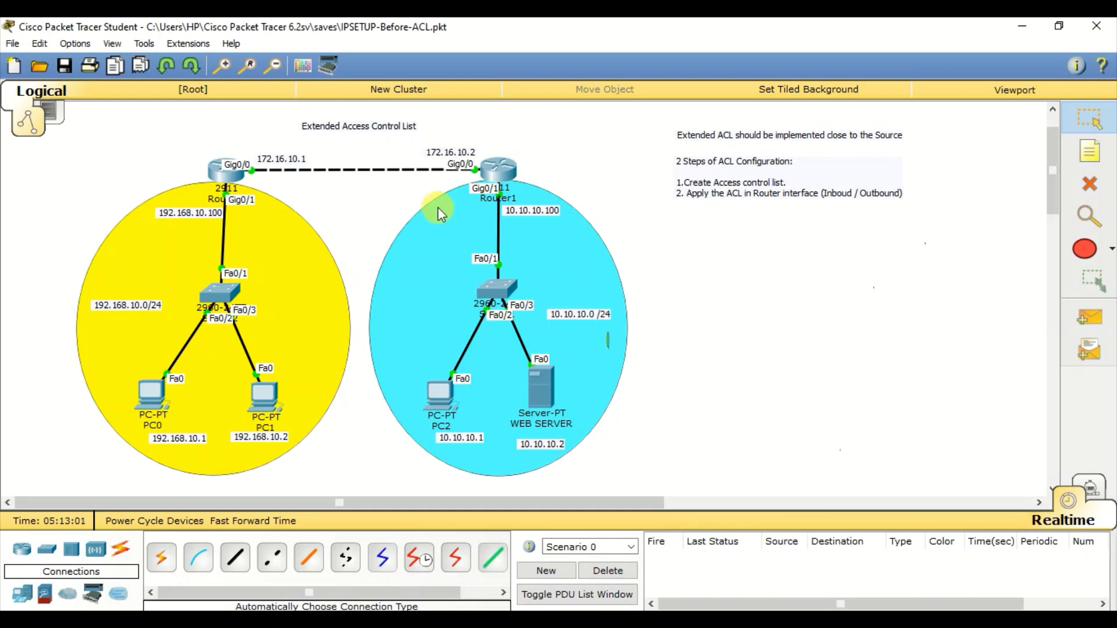
{"action": "left_click", "coordinate": [225, 170]}
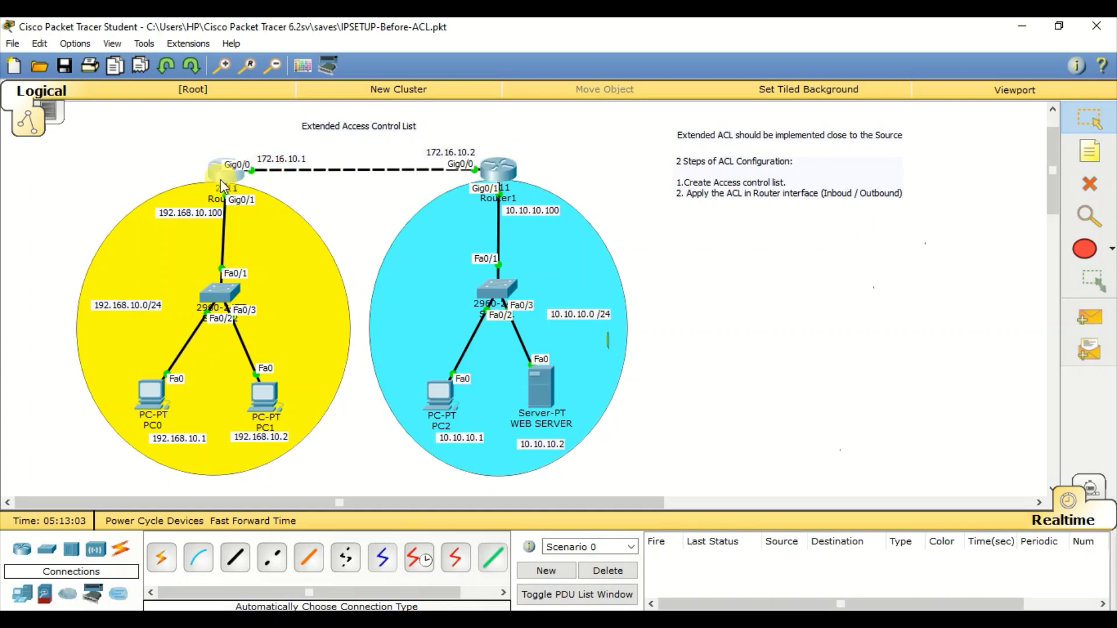
{"action": "key", "text": "Return"}
{"action": "key", "text": "Return"}
{"action": "type", "text": "en"}
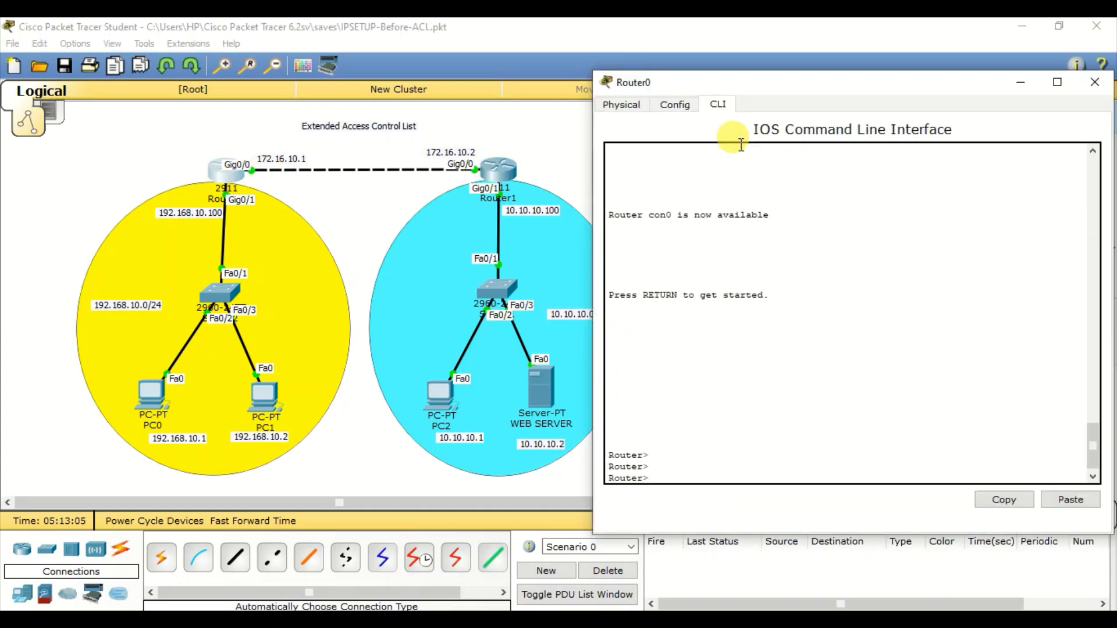
{"action": "key", "text": "Tab"}
{"action": "key", "text": "Return"}
- Show Router0's routing table, including the static route to 10.10.10.0/24 via 172.16.10.2
{"action": "type", "text": "show"}
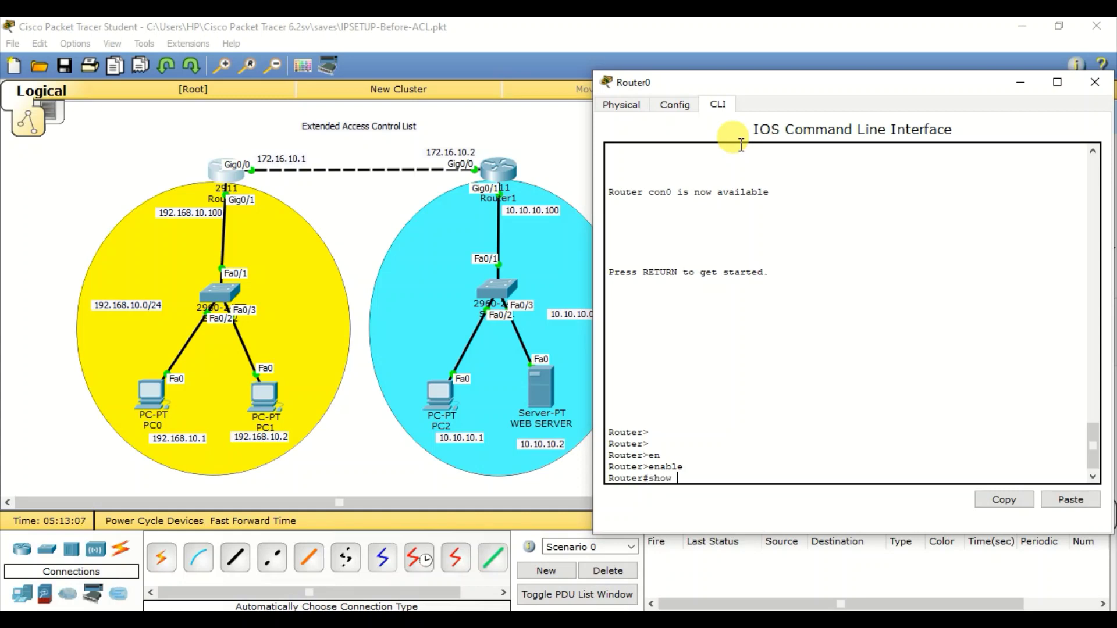
{"action": "type", "text": " ip"}
{"action": "type", "text": "ro"}
{"action": "key", "text": "Tab"}
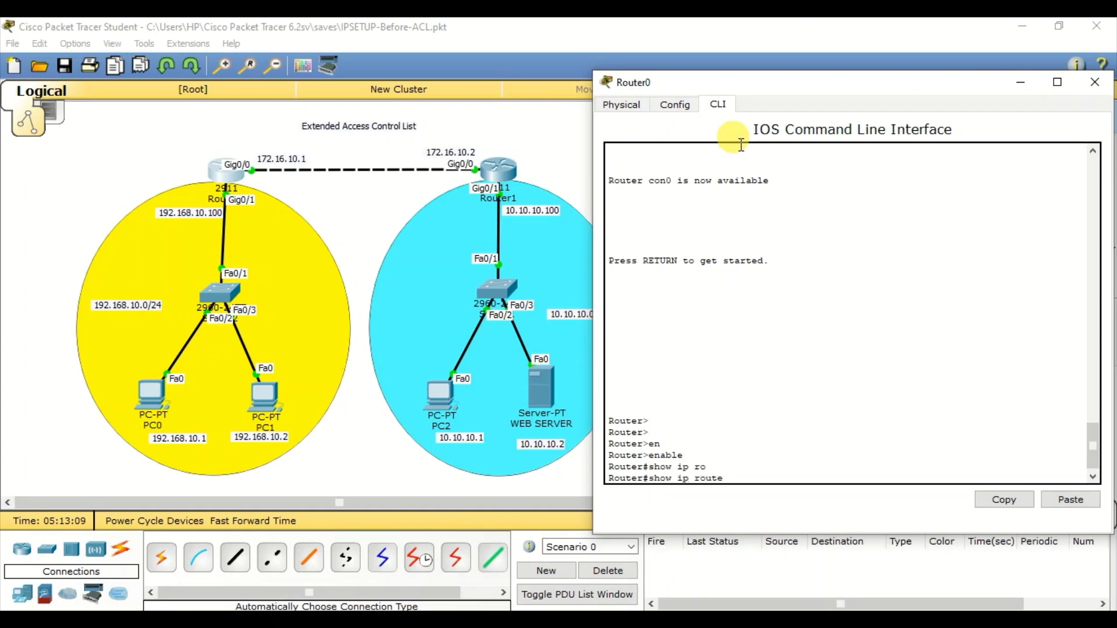
{"action": "key", "text": "Return"}
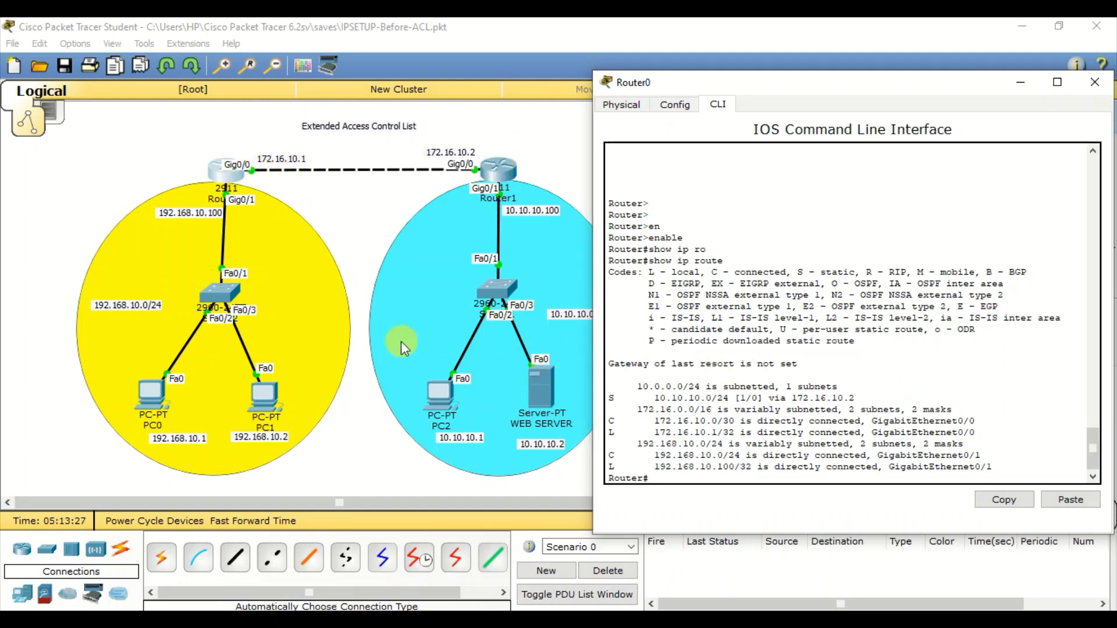
{"action": "left_click", "coordinate": [371, 197]}
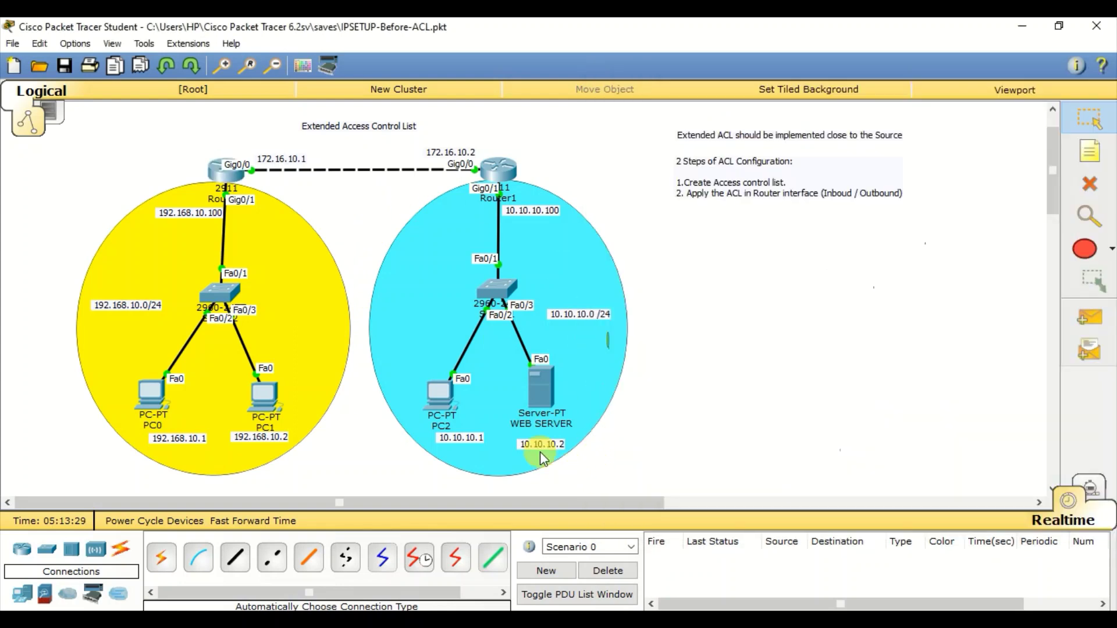
- Check the WEB SERVER's IP configuration: static address 10.10.10.2 with gateway 10.10.10.100
{"action": "left_click", "coordinate": [545, 394]}
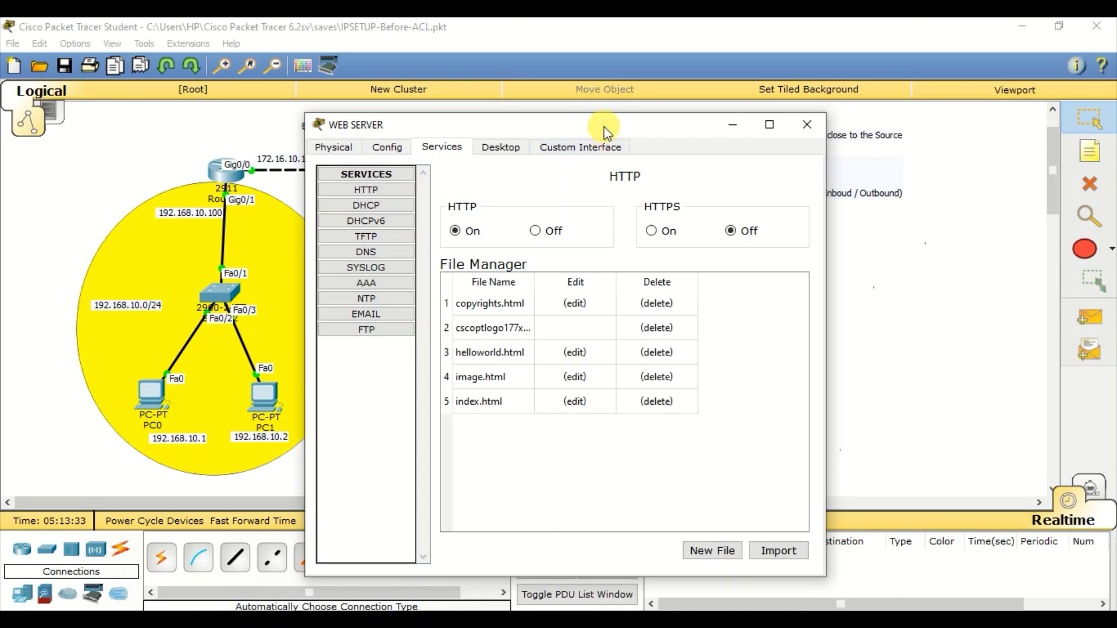
{"action": "left_click_drag", "start_coordinate": [602, 125], "coordinate": [913, 81]}
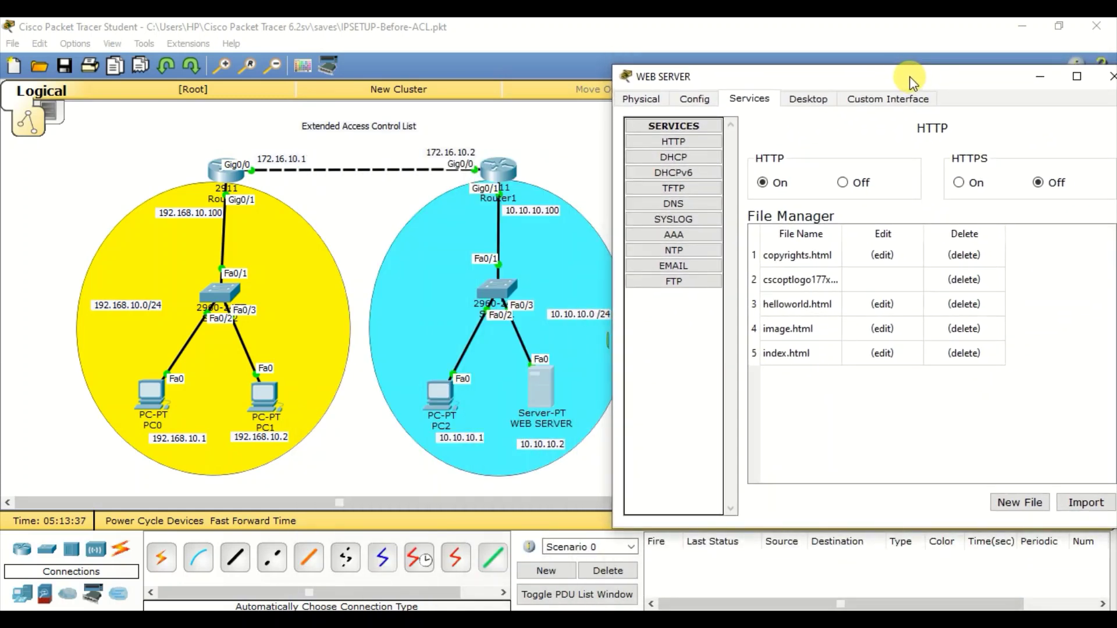
{"action": "left_click", "coordinate": [809, 100]}
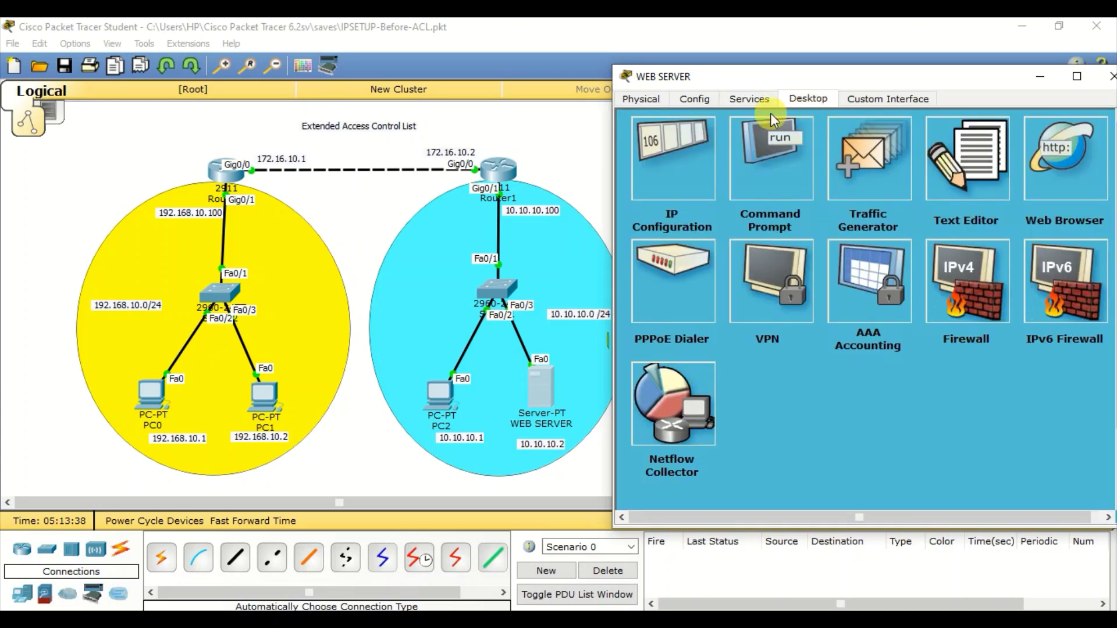
{"action": "left_click", "coordinate": [679, 171]}
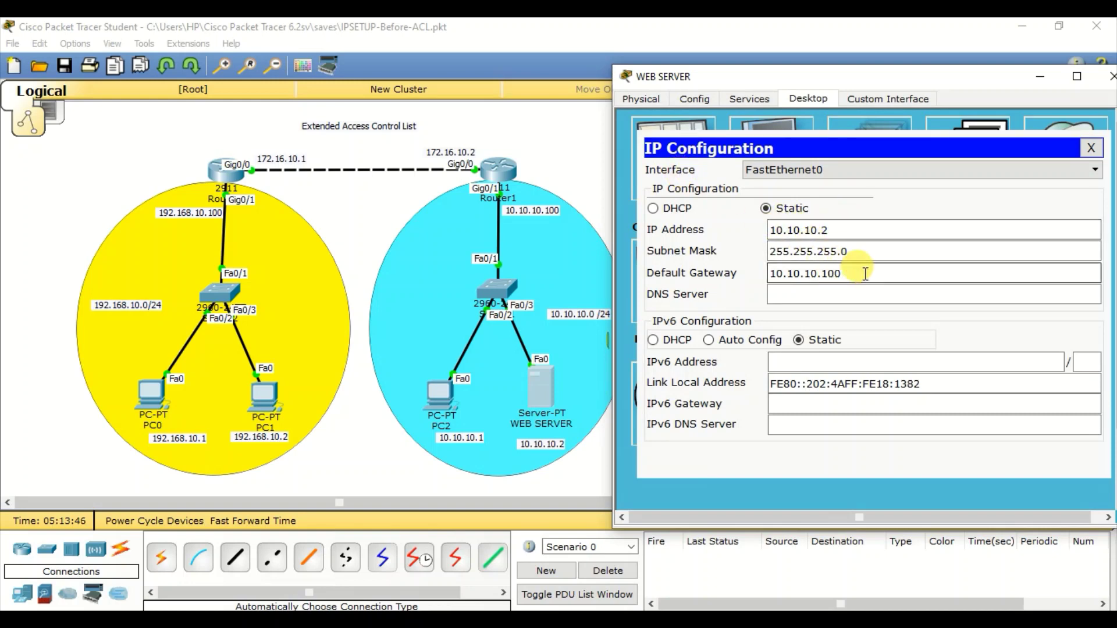
{"action": "left_click", "coordinate": [1090, 149]}
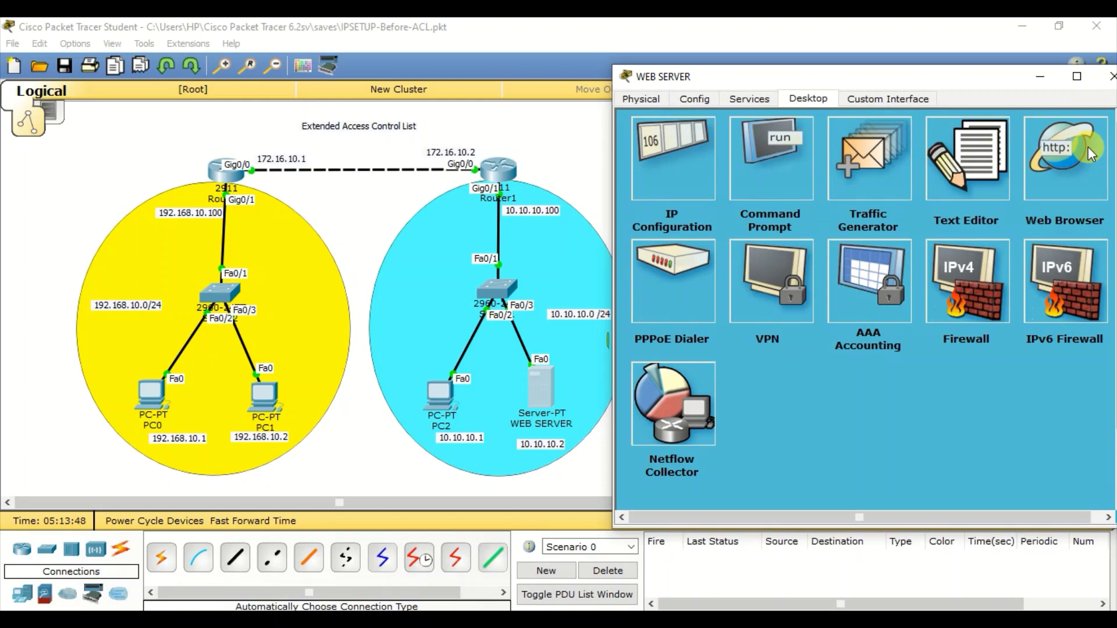
- Review the WEB SERVER's DNS record under its Services tab
{"action": "left_click", "coordinate": [753, 96]}
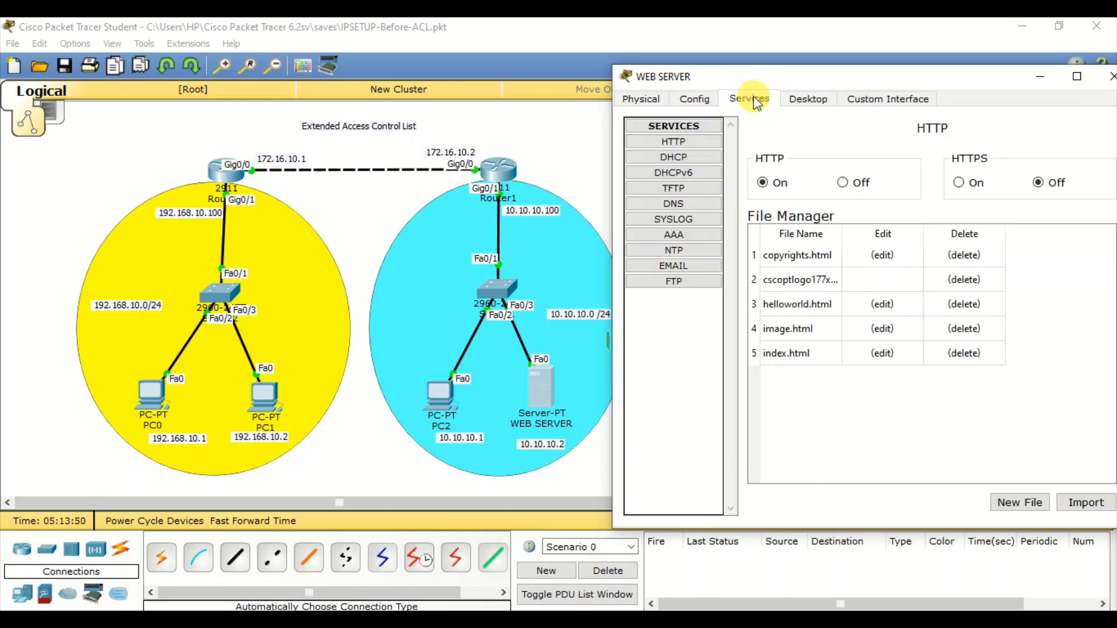
{"action": "left_click", "coordinate": [692, 213]}
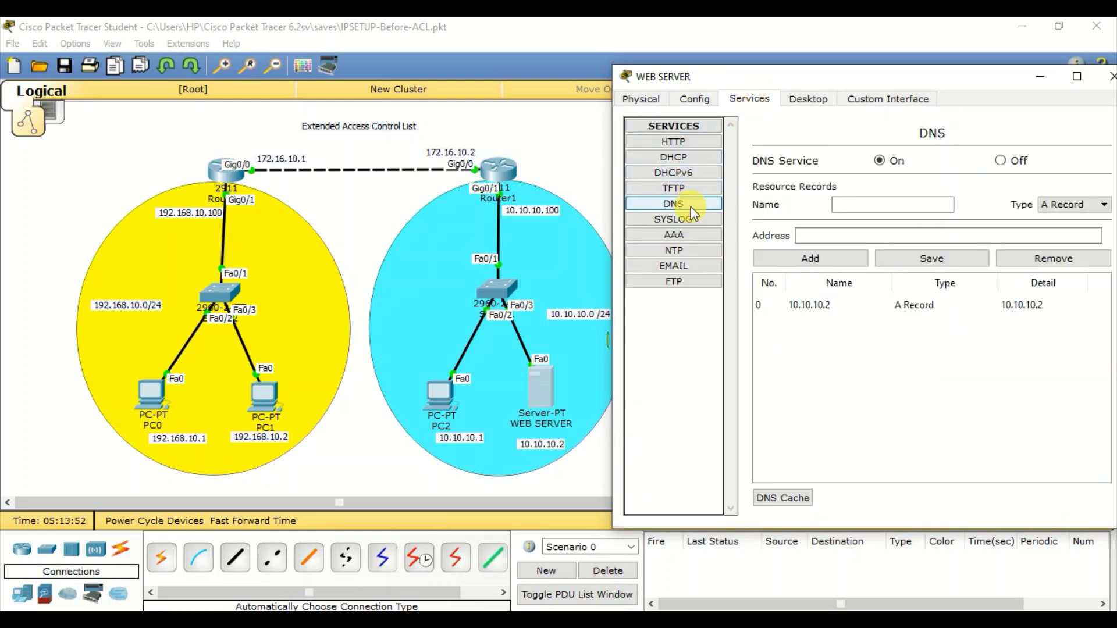
{"action": "left_click", "coordinate": [905, 205]}
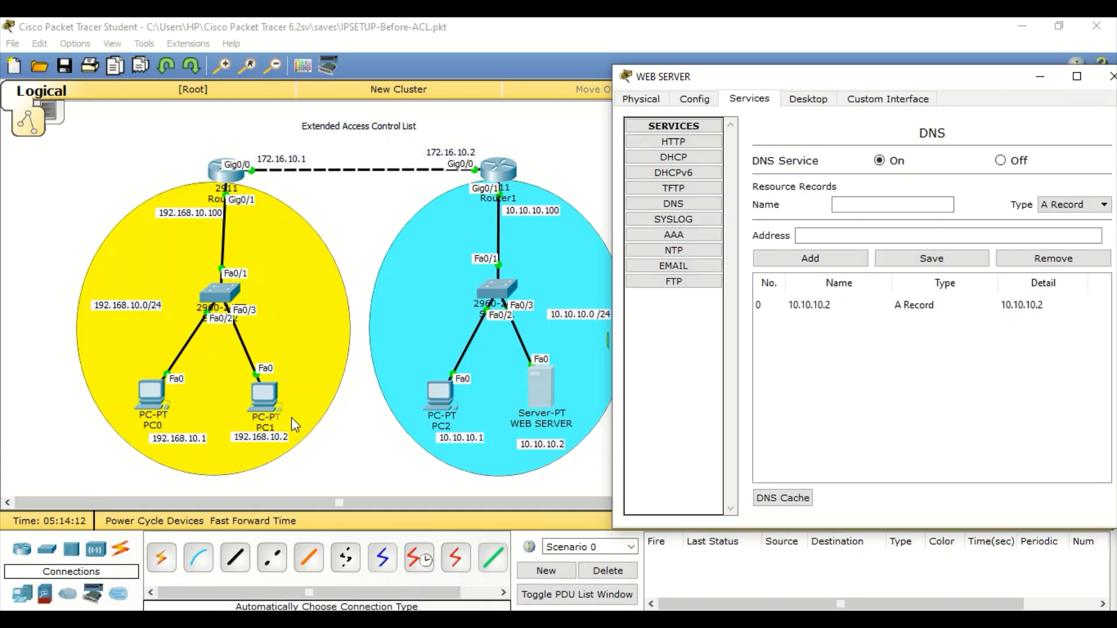
{"action": "left_click", "coordinate": [670, 141]}
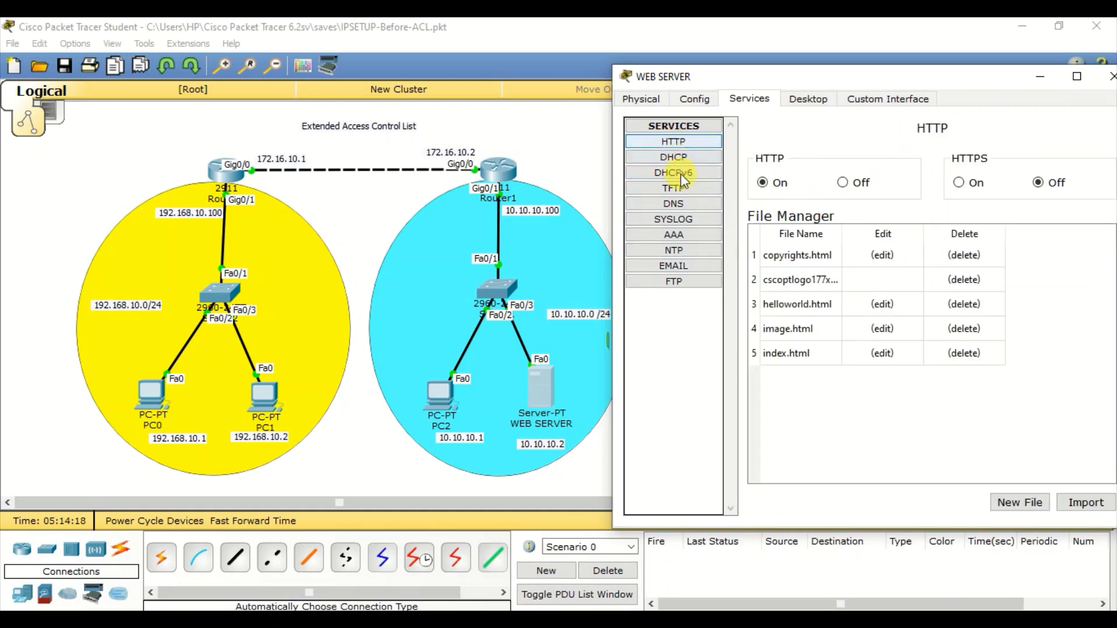
{"action": "left_click", "coordinate": [693, 206]}
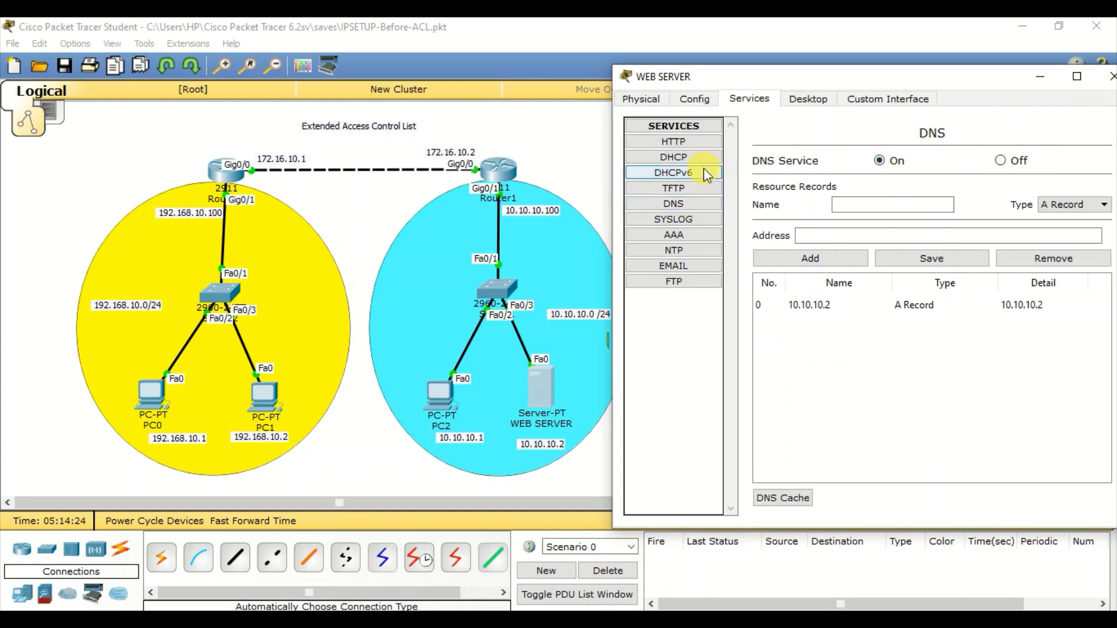
- Confirm the HTTP service is on and view index.html's HTML, returning to the file list
{"action": "left_click", "coordinate": [685, 142]}
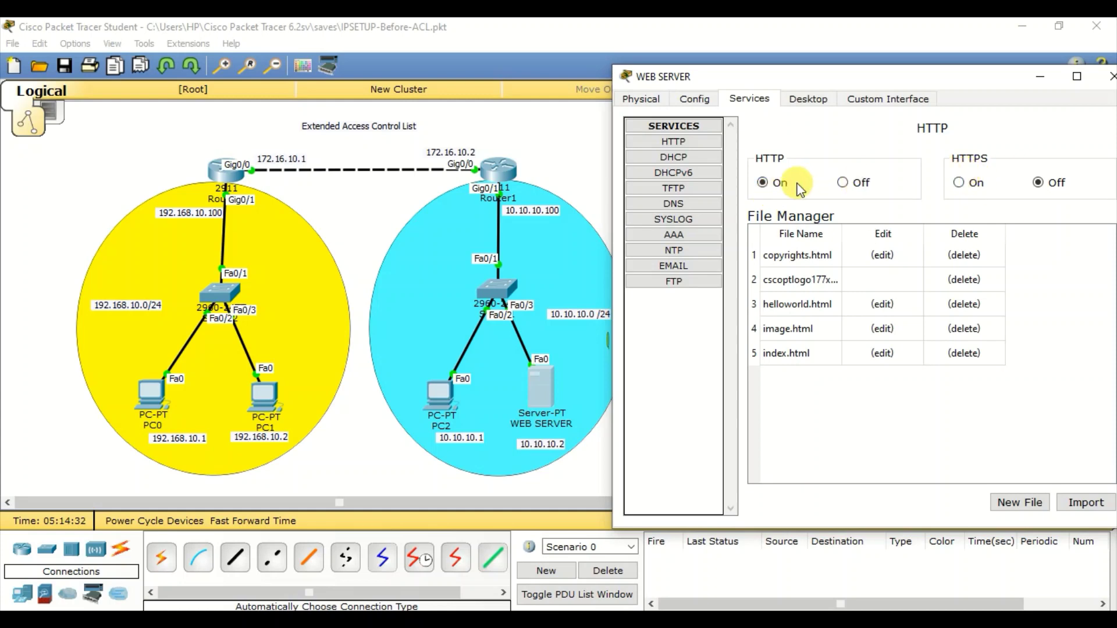
{"action": "left_click", "coordinate": [765, 182]}
{"action": "left_click", "coordinate": [882, 353]}
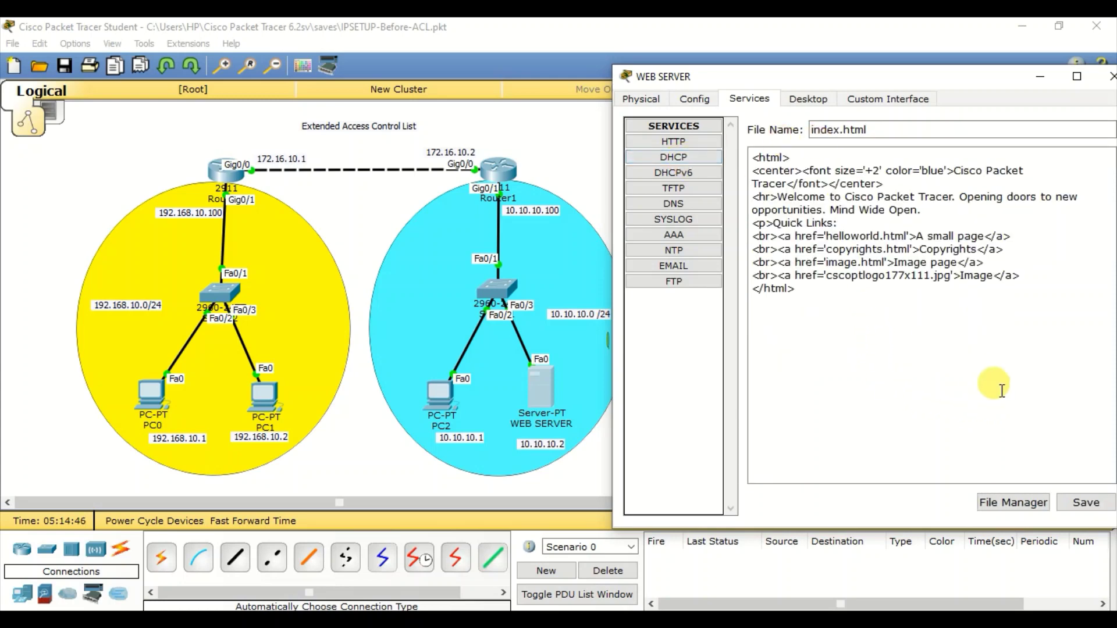
{"action": "left_click", "coordinate": [1008, 506]}
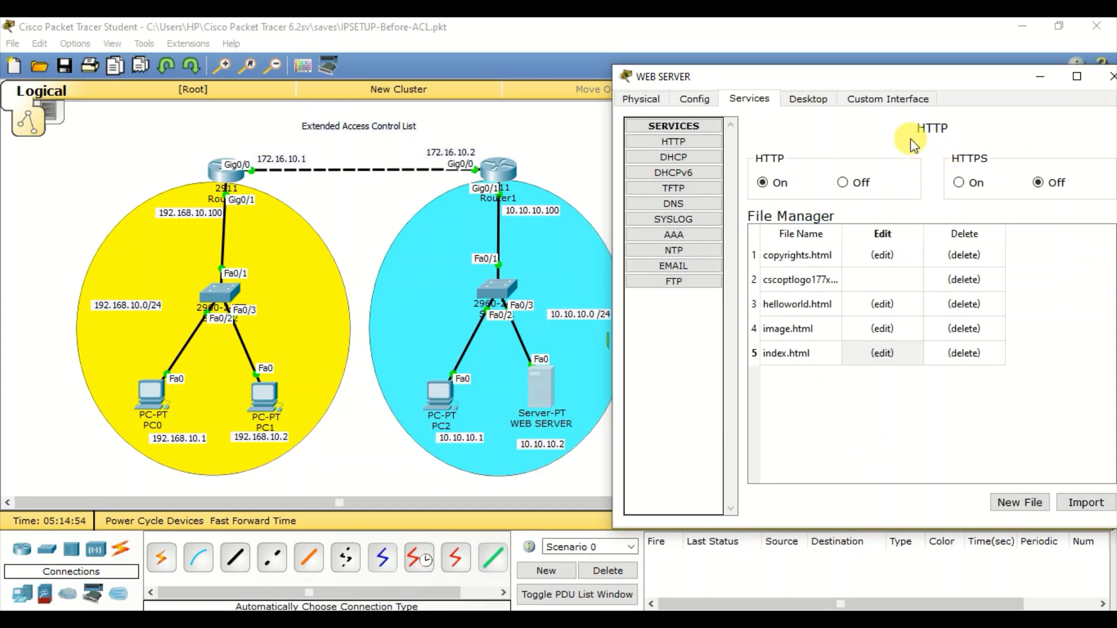
- Close the WEB SERVER's window to reveal the full network topology
{"action": "left_click", "coordinate": [1108, 78]}
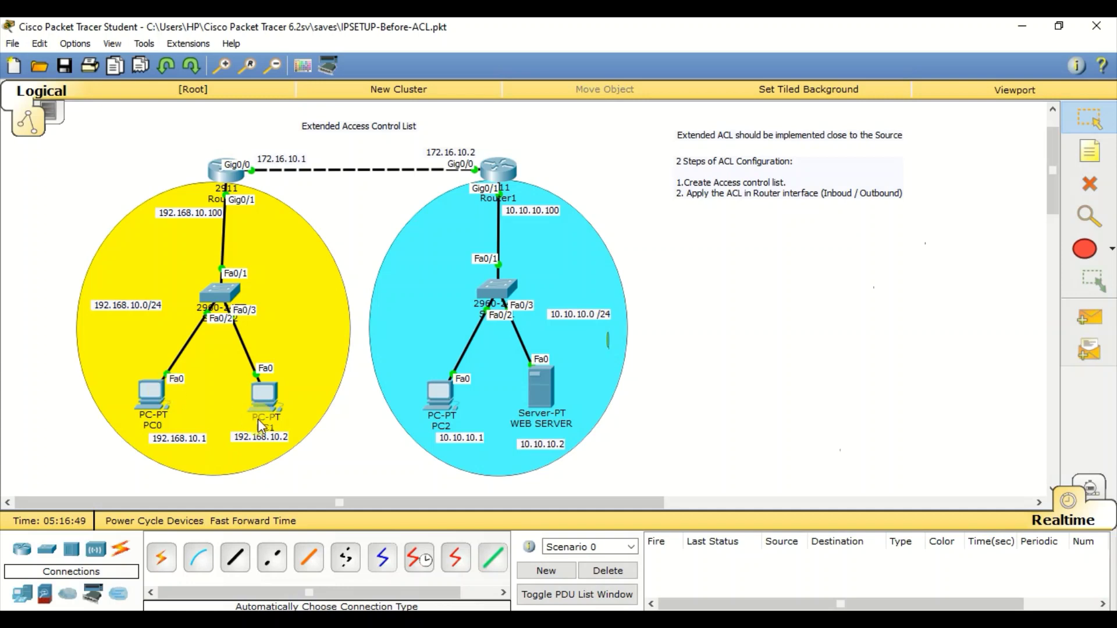
{"action": "left_click", "coordinate": [518, 410]}
- From PC0's Command Prompt, ping PC2 at 10.10.10.1
{"action": "left_click", "coordinate": [141, 403]}
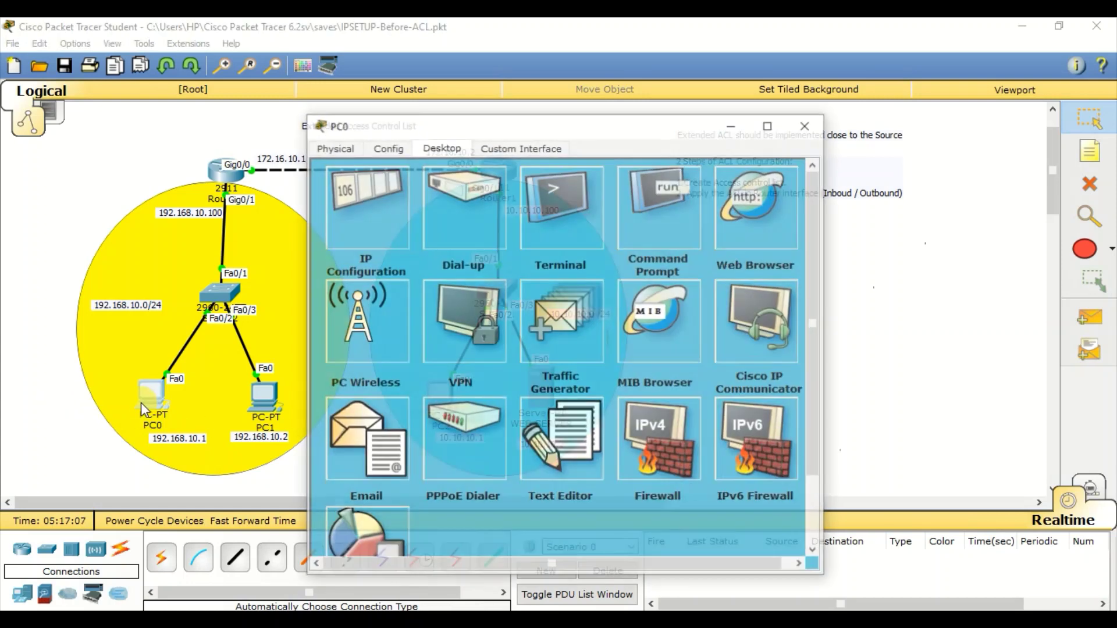
{"action": "left_click_drag", "start_coordinate": [590, 128], "coordinate": [897, 92]}
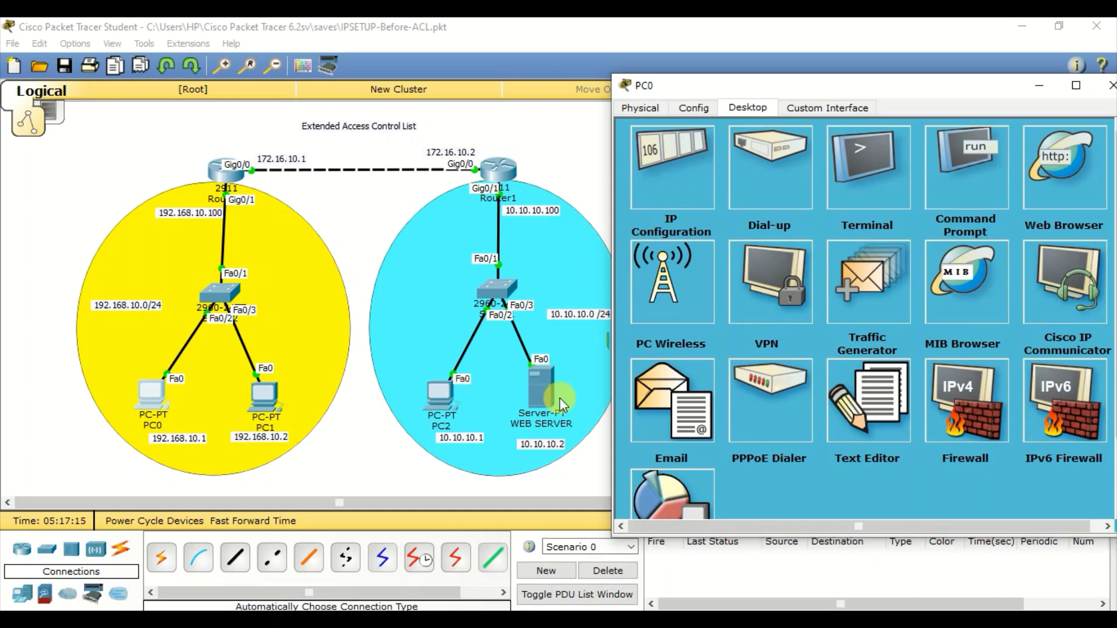
{"action": "left_click", "coordinate": [943, 177]}
{"action": "type", "text": "pin"}
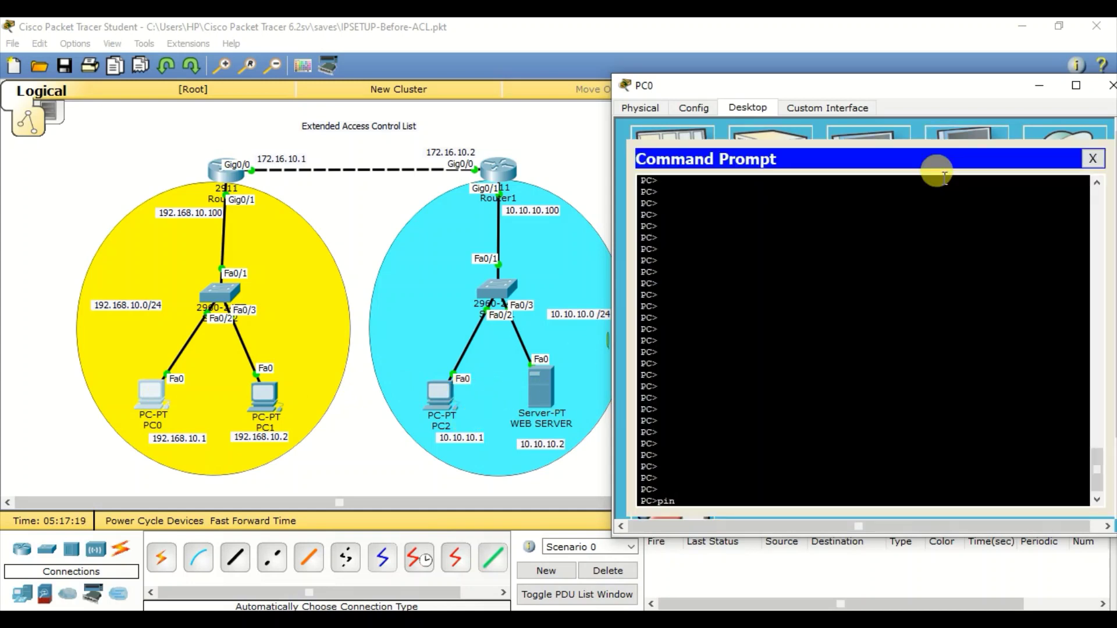
{"action": "type", "text": "g 10.10.10.10."}
{"action": "key", "text": "Return"}
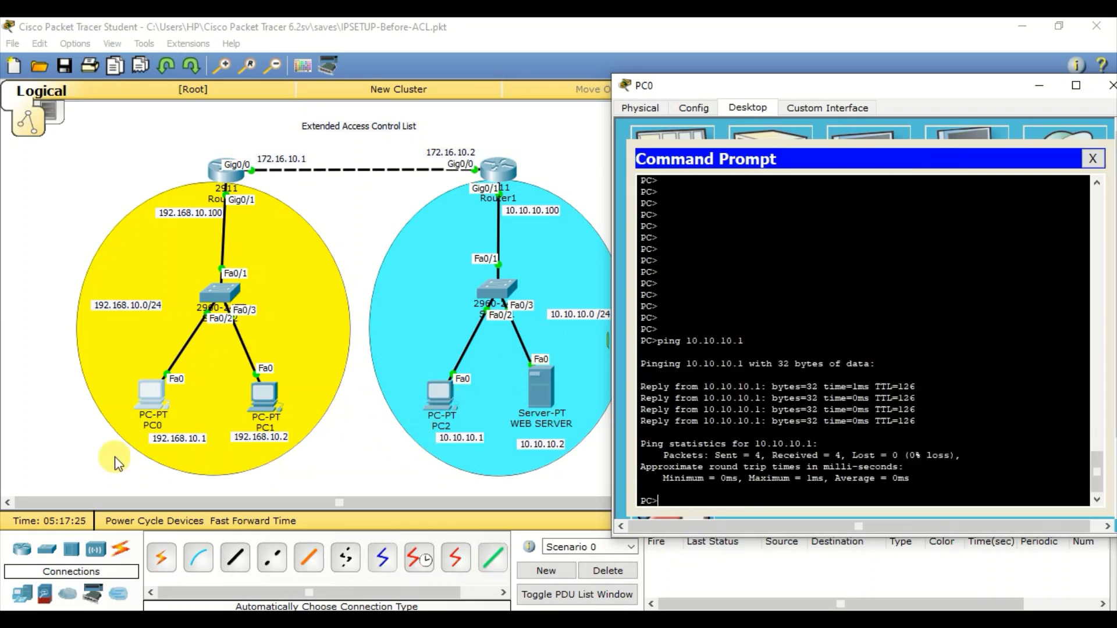
- Ping the web server at 10.10.10.2 from PC0, confirming 0% loss
{"action": "key", "text": "Return"}
{"action": "key", "text": "Return"}
{"action": "key", "text": "Return"}
{"action": "key", "text": "Up"}
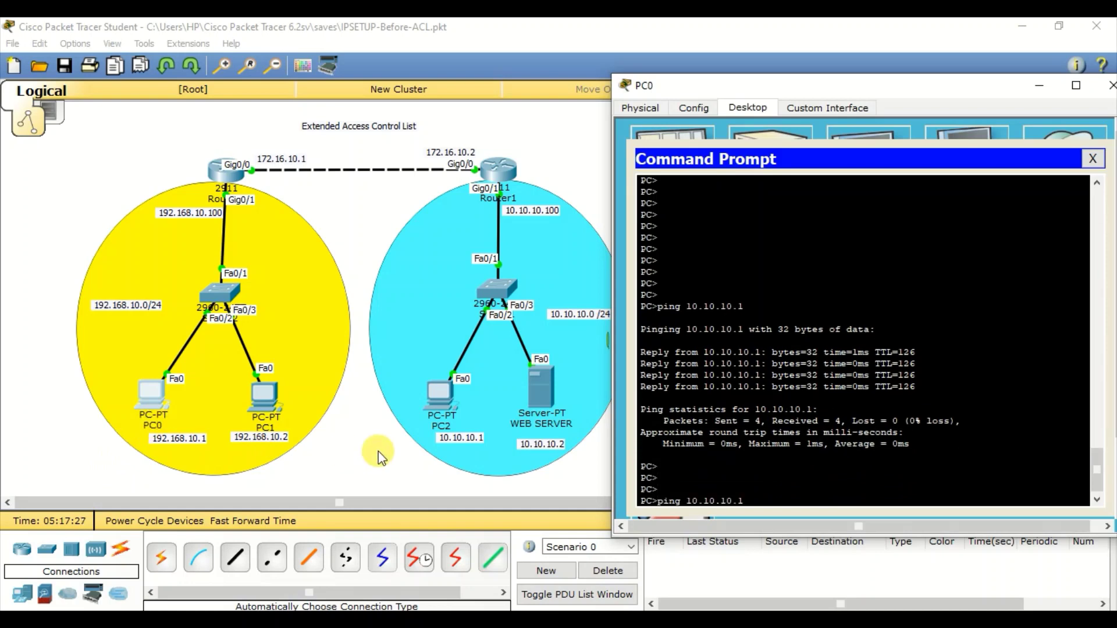
{"action": "key", "text": "BackSpace"}
{"action": "type", "text": "2"}
{"action": "key", "text": "Return"}
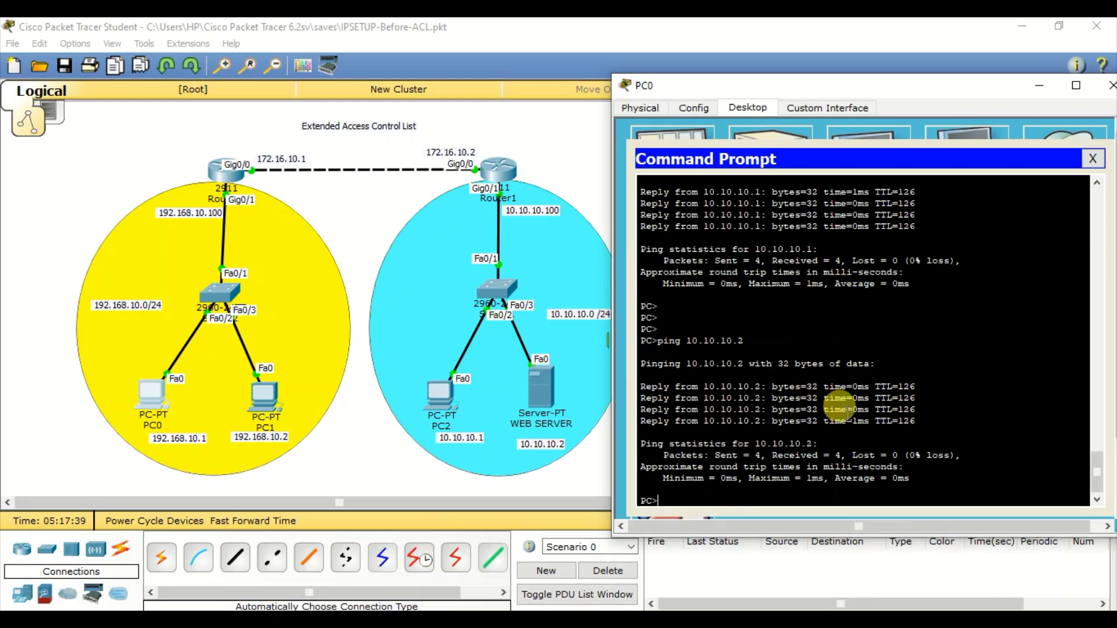
{"action": "left_click", "coordinate": [1094, 159]}
{"action": "left_click", "coordinate": [1076, 149]}
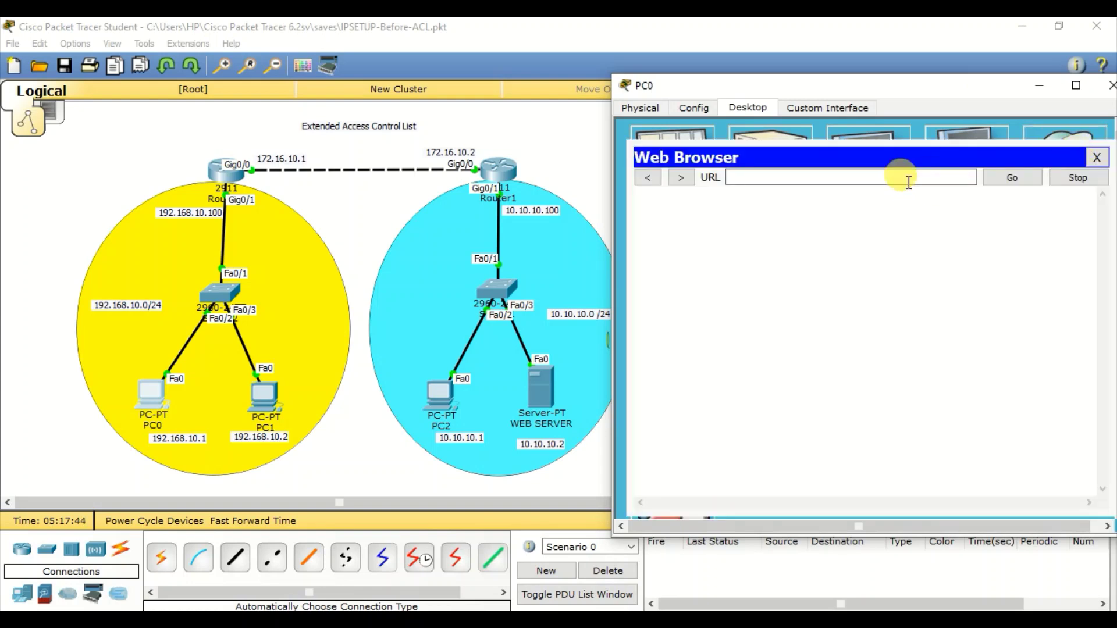
{"action": "type", "text": "10"}
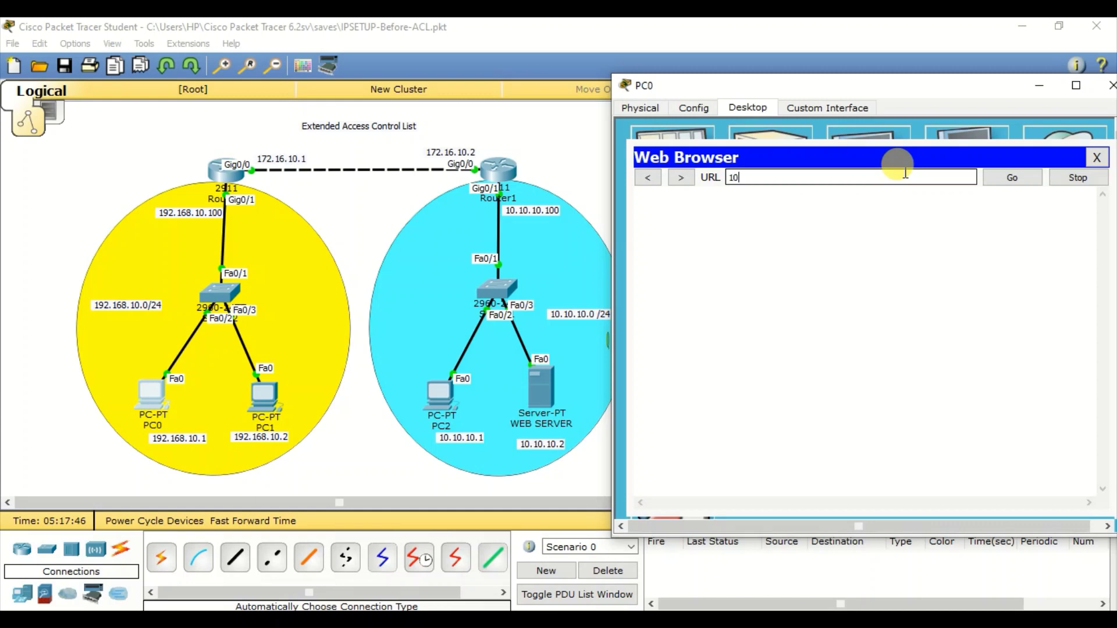
{"action": "type", "text": ".10.10.2"}
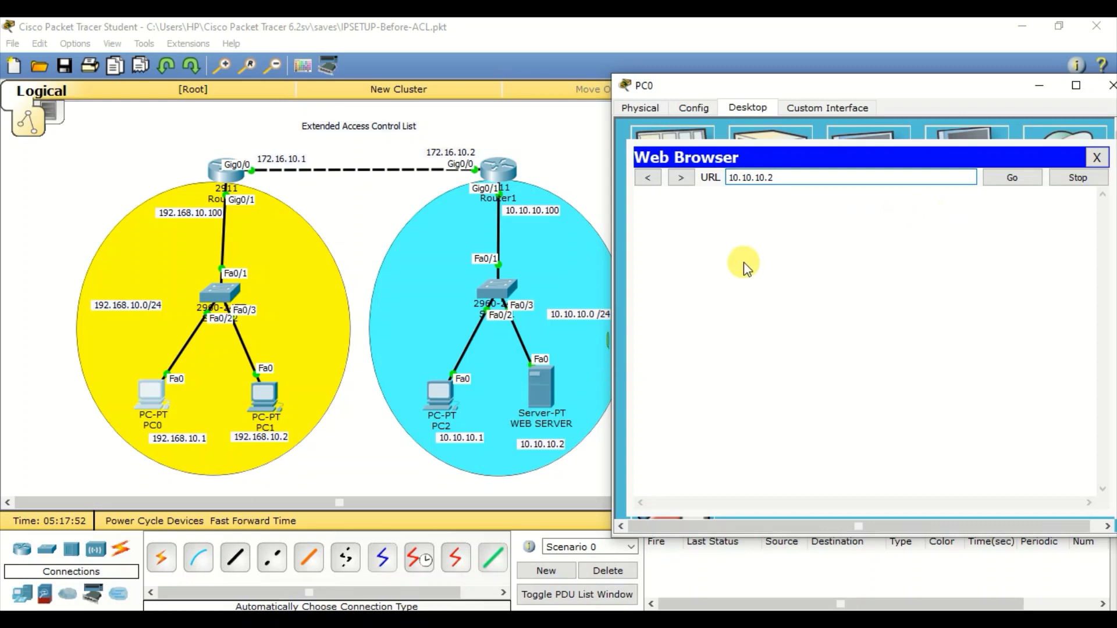
{"action": "left_click", "coordinate": [1002, 177]}
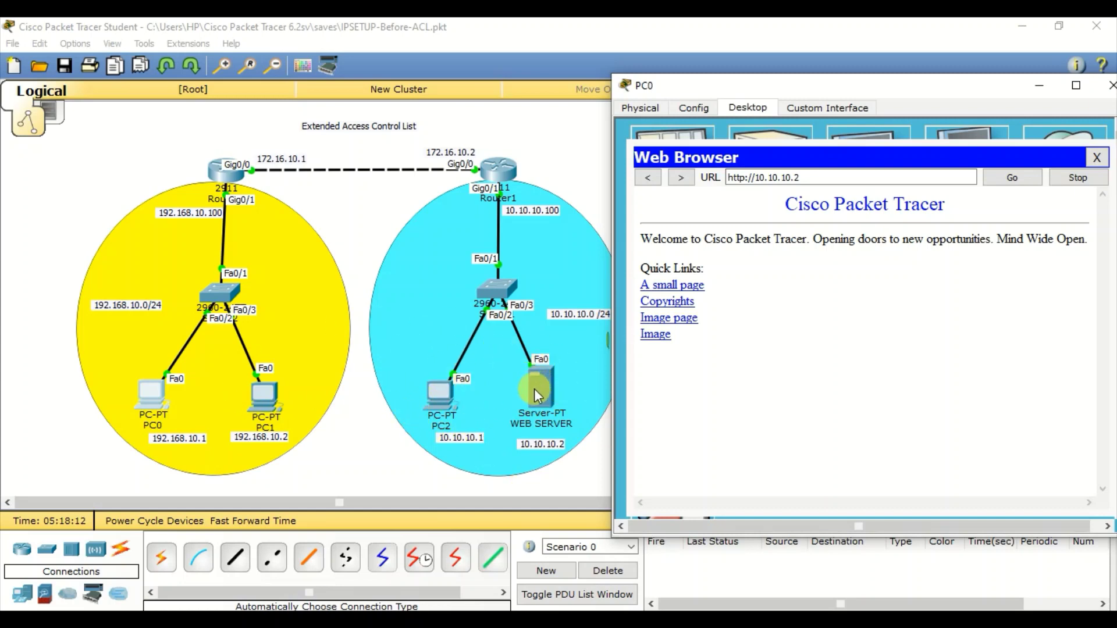
{"action": "left_click", "coordinate": [1099, 159]}
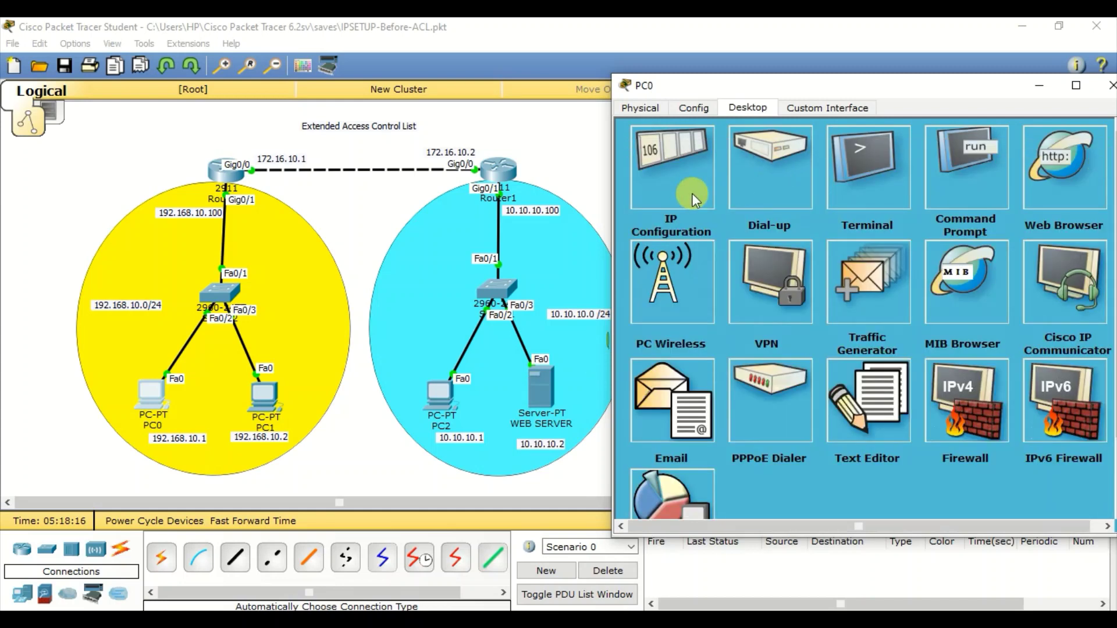
- Open Router1's CLI and wake its console to the Router> prompt
{"action": "left_click", "coordinate": [500, 170]}
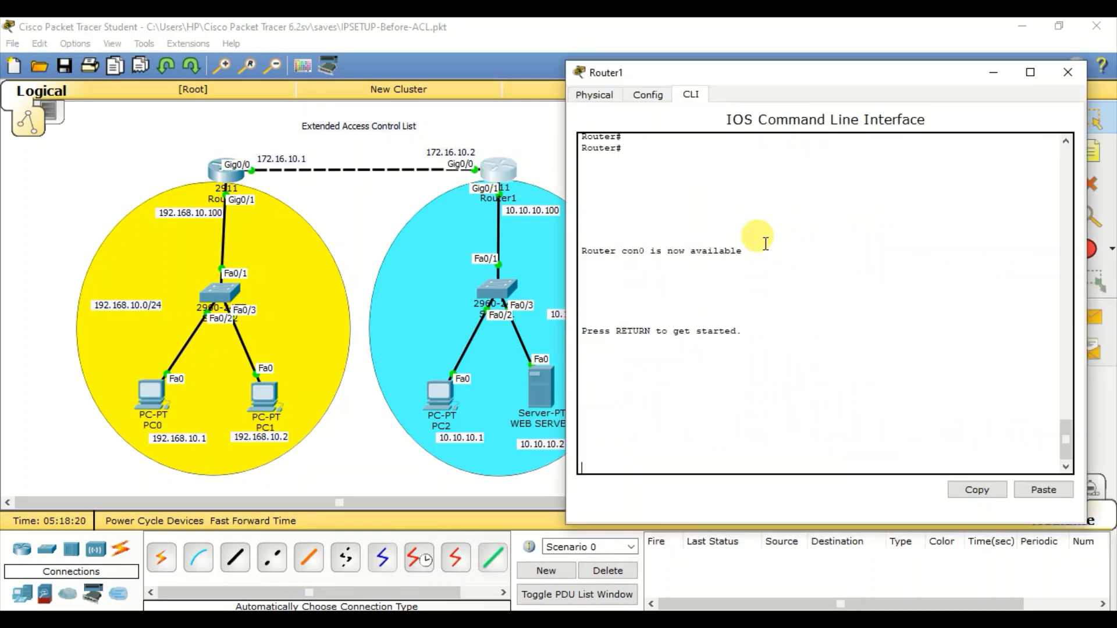
{"action": "key", "text": "Return"}
{"action": "key", "text": "Return"}
{"action": "key", "text": "Return"}
{"action": "key", "text": "Return"}
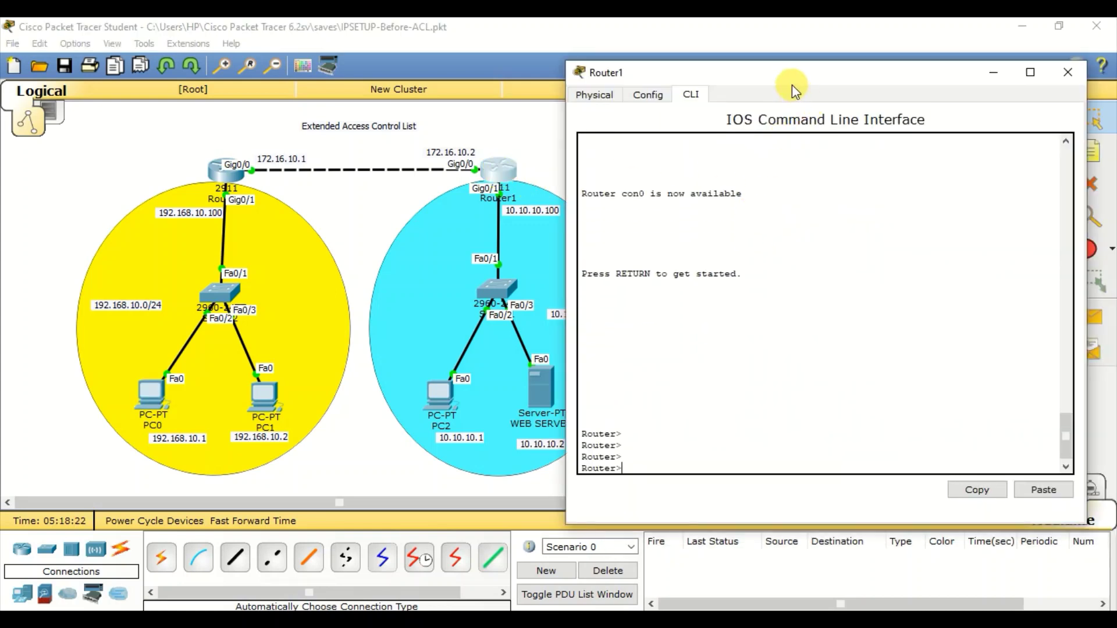
{"action": "left_click_drag", "start_coordinate": [792, 86], "coordinate": [852, 72]}
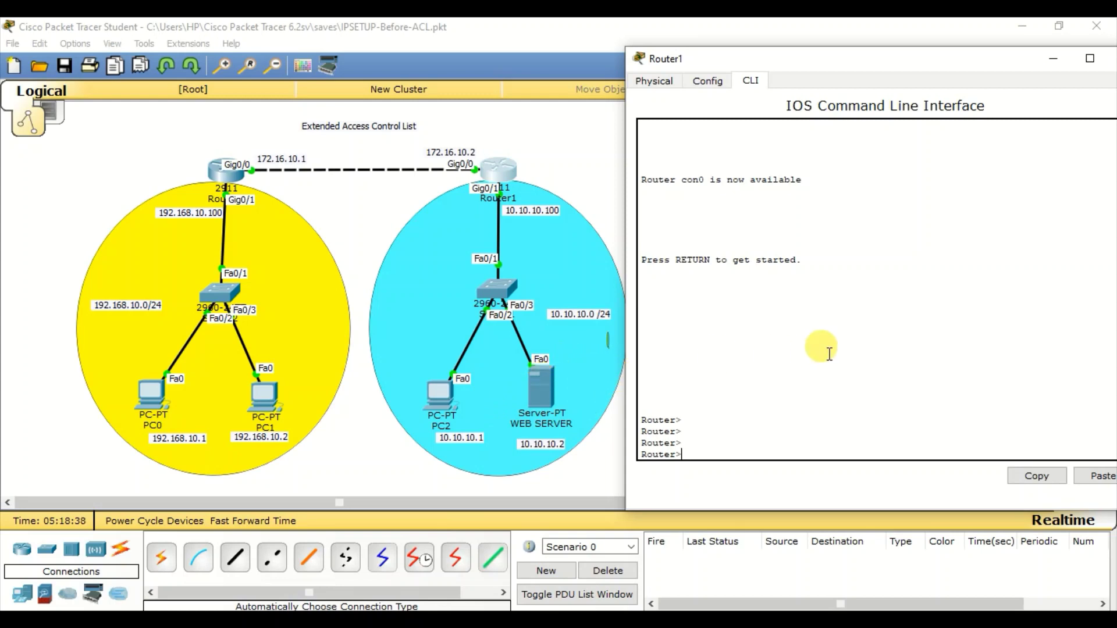
- Run enable on Router1 to reach the Router# privileged prompt
{"action": "type", "text": "en"}
{"action": "key", "text": "Tab"}
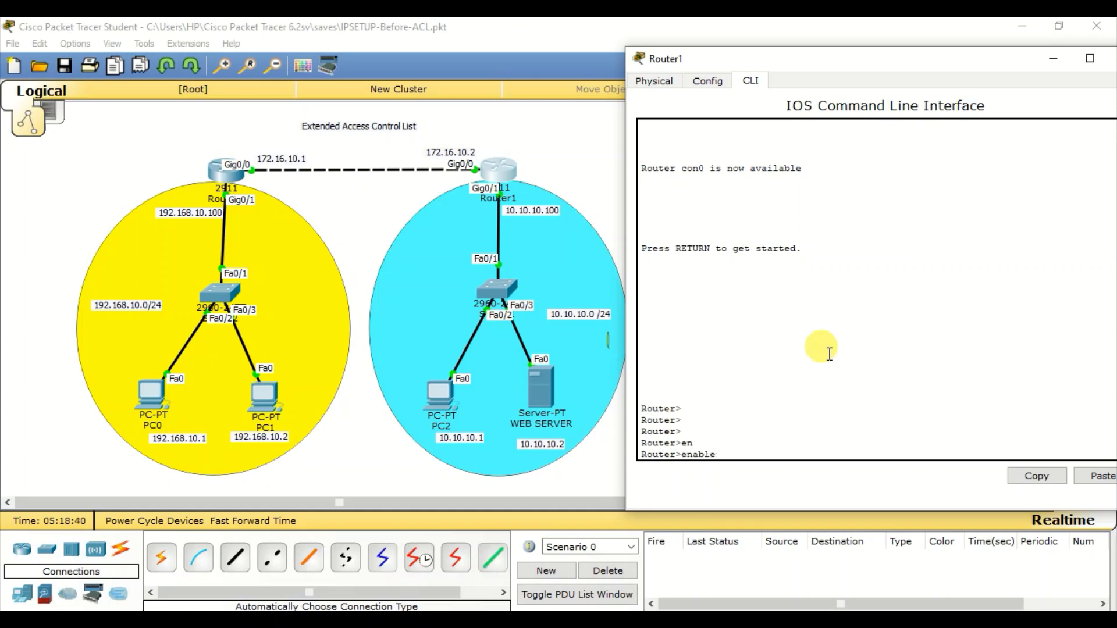
{"action": "key", "text": "Return"}
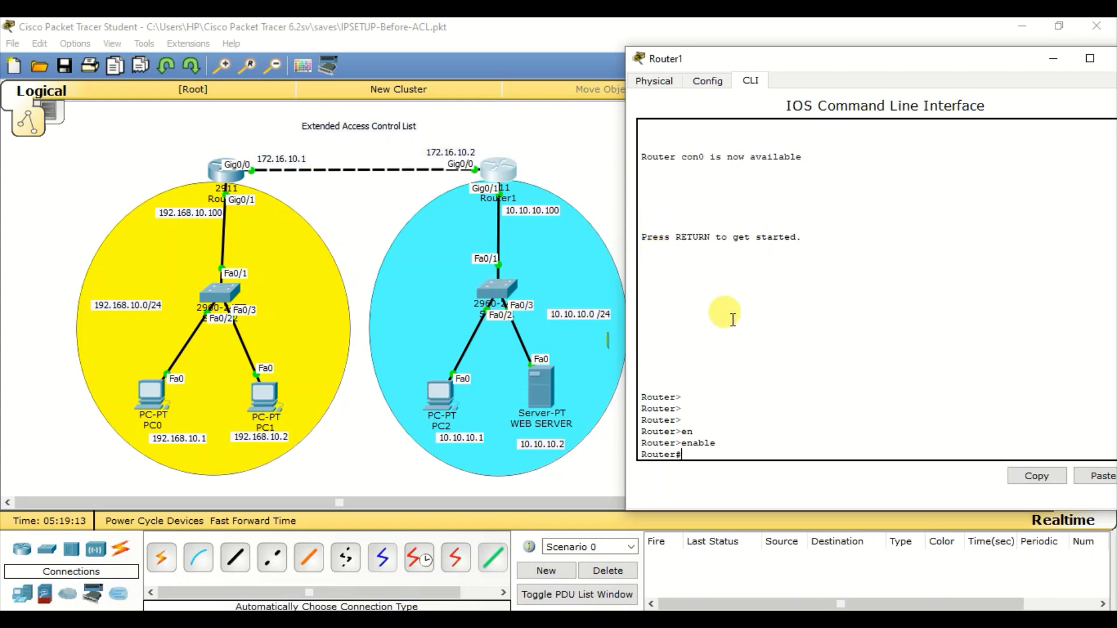
{"action": "key", "text": "Return"}
{"action": "key", "text": "Return"}
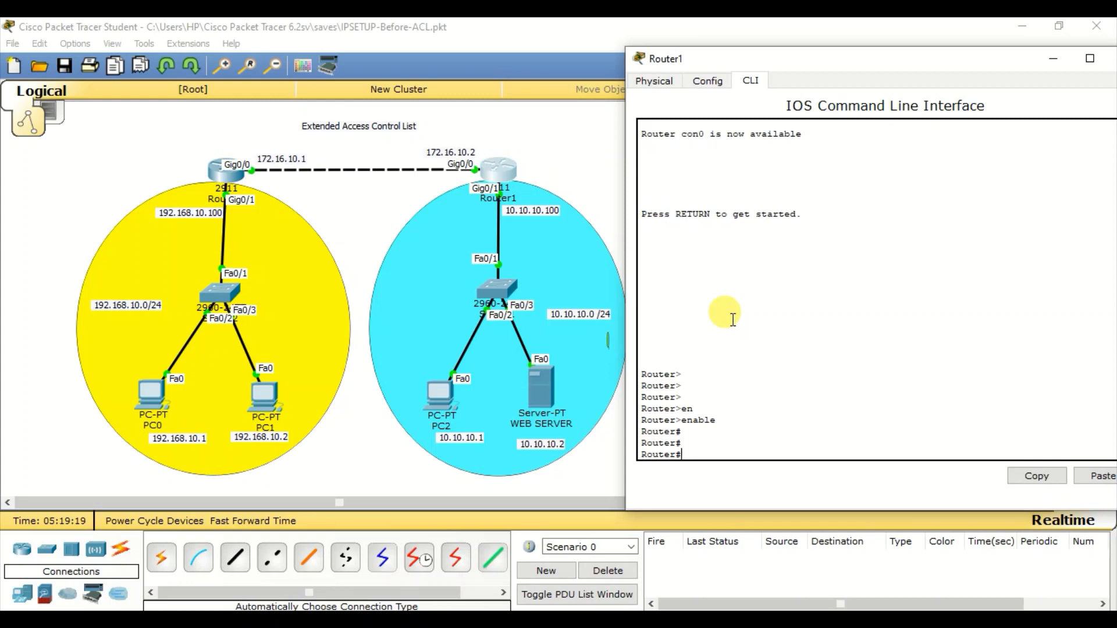
- From global configuration (config t), create 'ip access-list extended 101' and enter it
{"action": "type", "text": "config t"}
{"action": "key", "text": "Return"}
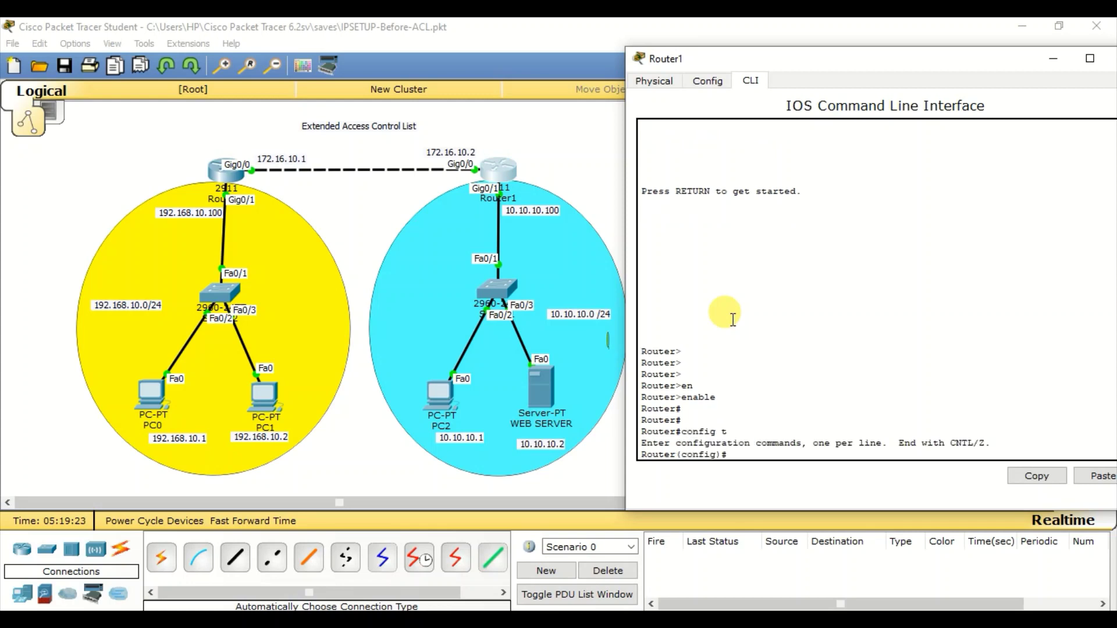
{"action": "key", "text": "Return"}
{"action": "key", "text": "Return"}
{"action": "type", "text": "ip acc"}
{"action": "key", "text": "Tab"}
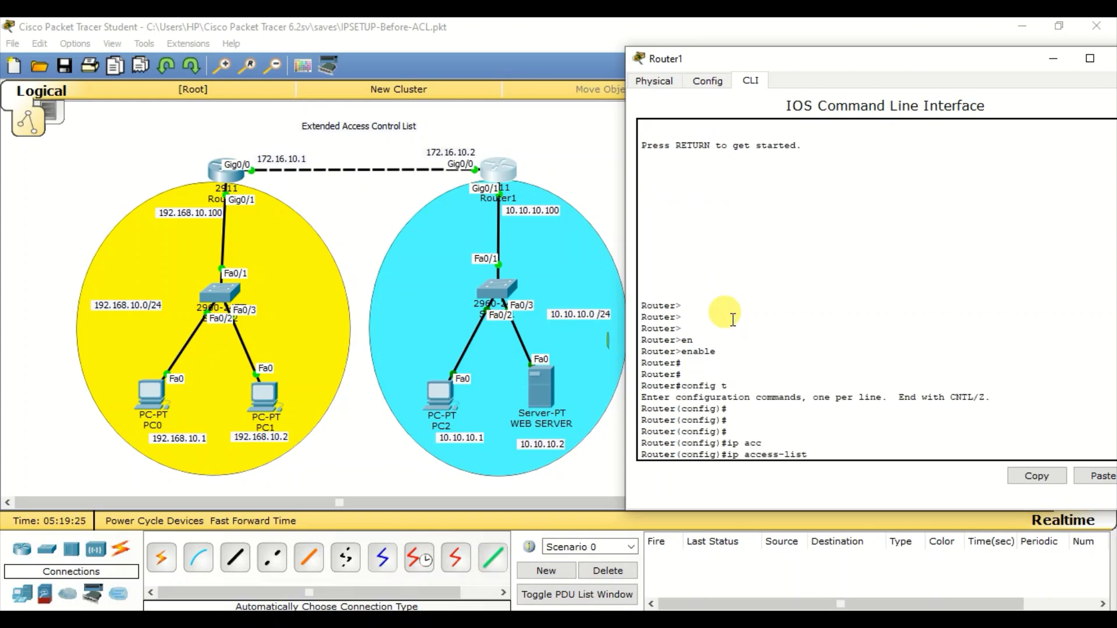
{"action": "type", "text": "ex"}
{"action": "key", "text": "Tab"}
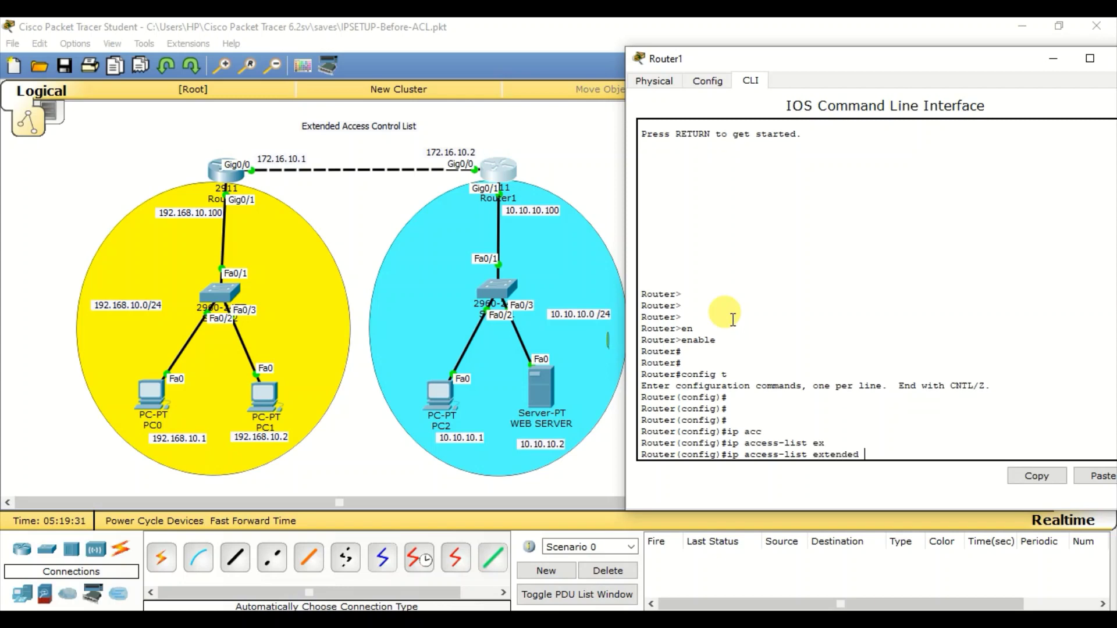
{"action": "type", "text": "?"}
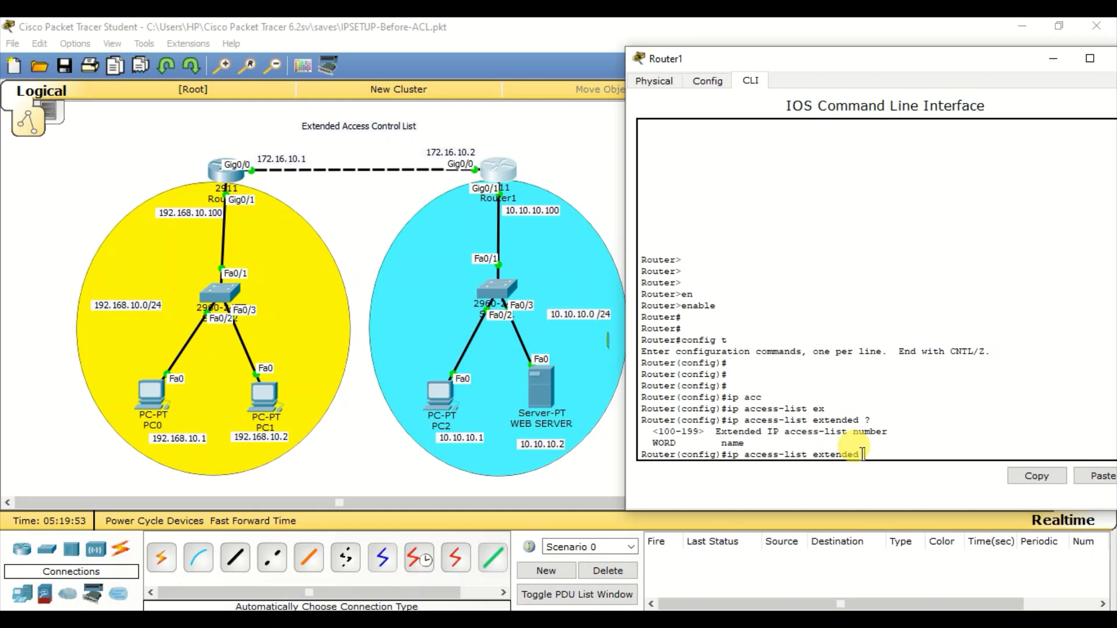
{"action": "type", "text": "101"}
{"action": "key", "text": "Return"}
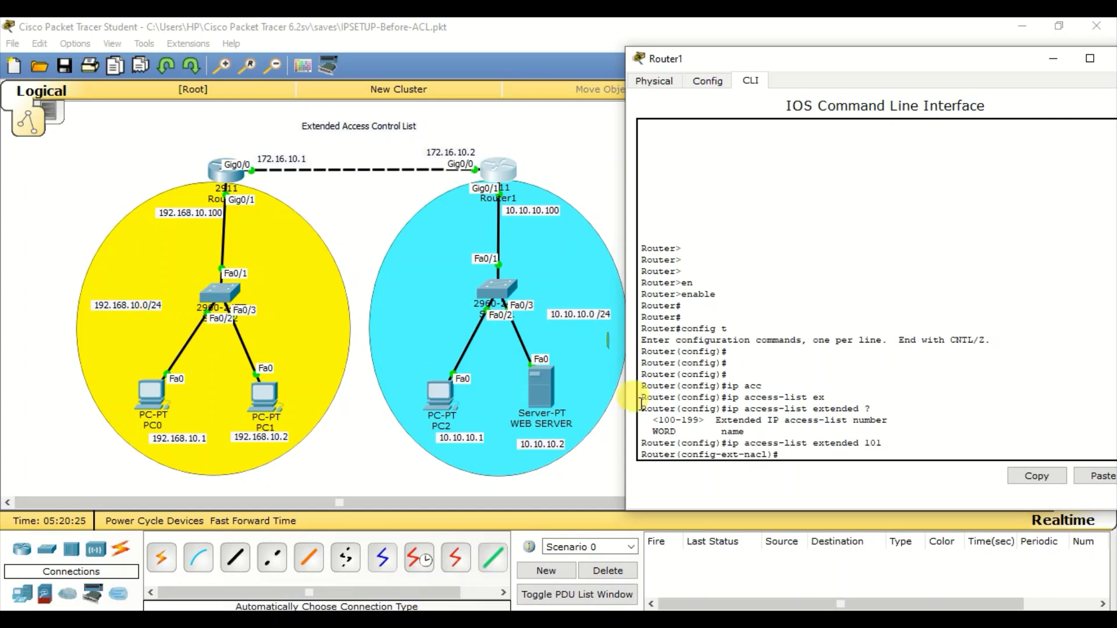
- Begin a 'permit tcp' entry in ACL 101, listing protocol and source options, starting source 192.168.0
{"action": "type", "text": "per"}
{"action": "key", "text": "Tab"}
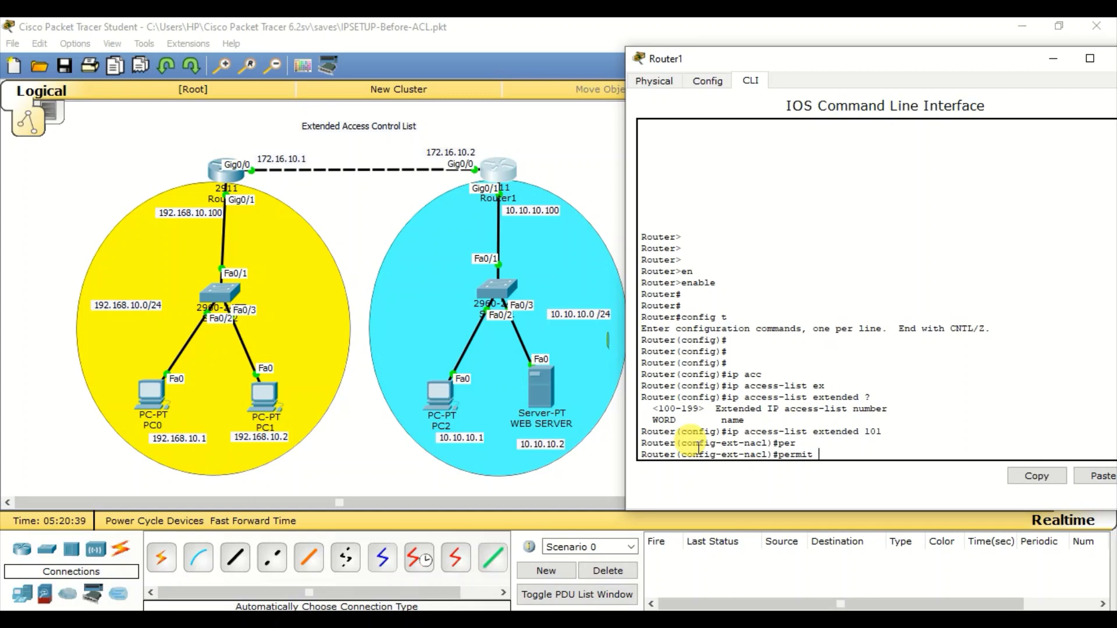
{"action": "type", "text": "?"}
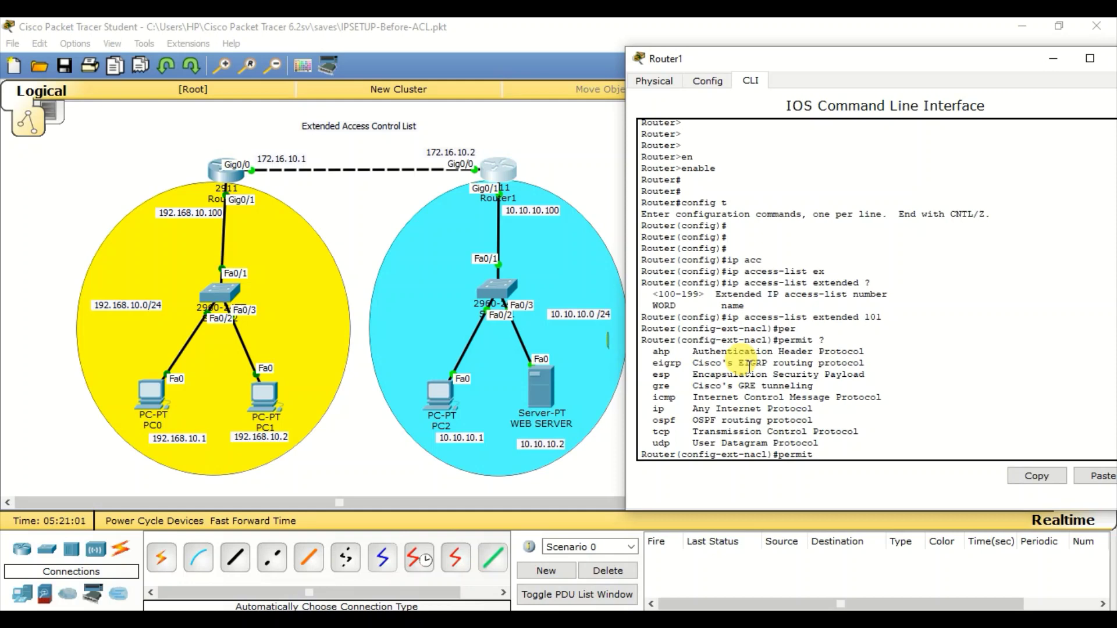
{"action": "type", "text": "tc"}
{"action": "key", "text": "Tab"}
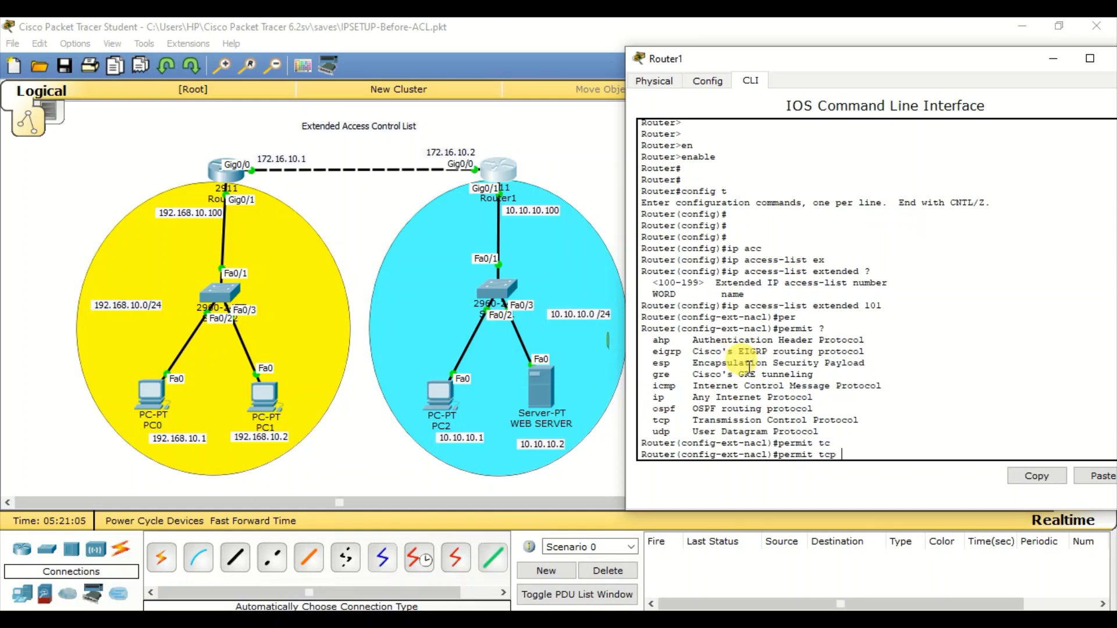
{"action": "type", "text": "?"}
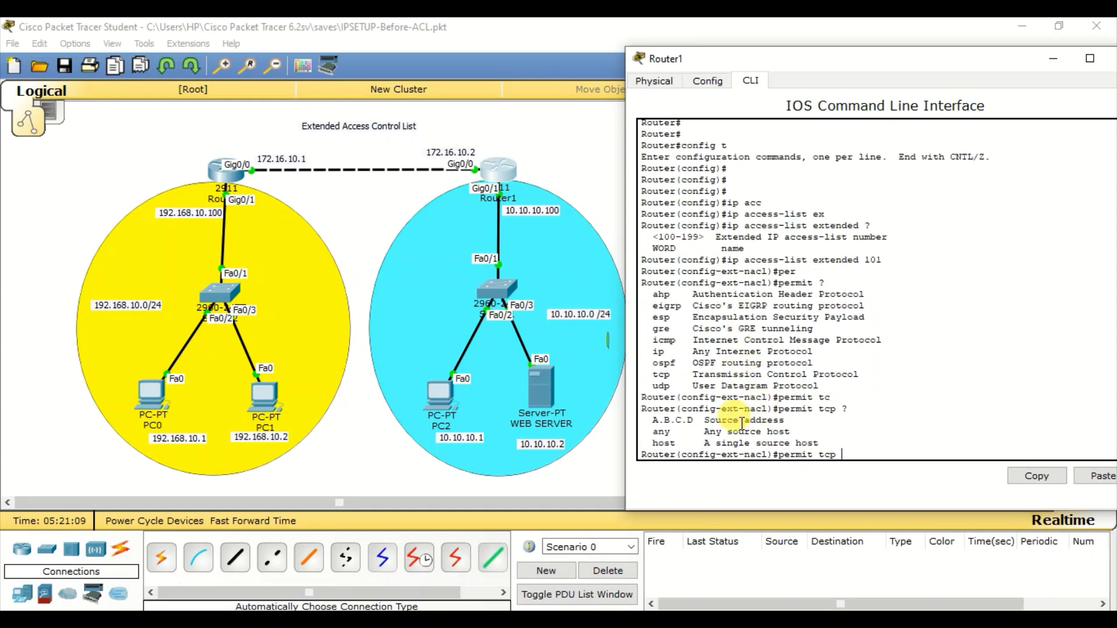
{"action": "type", "text": "192"}
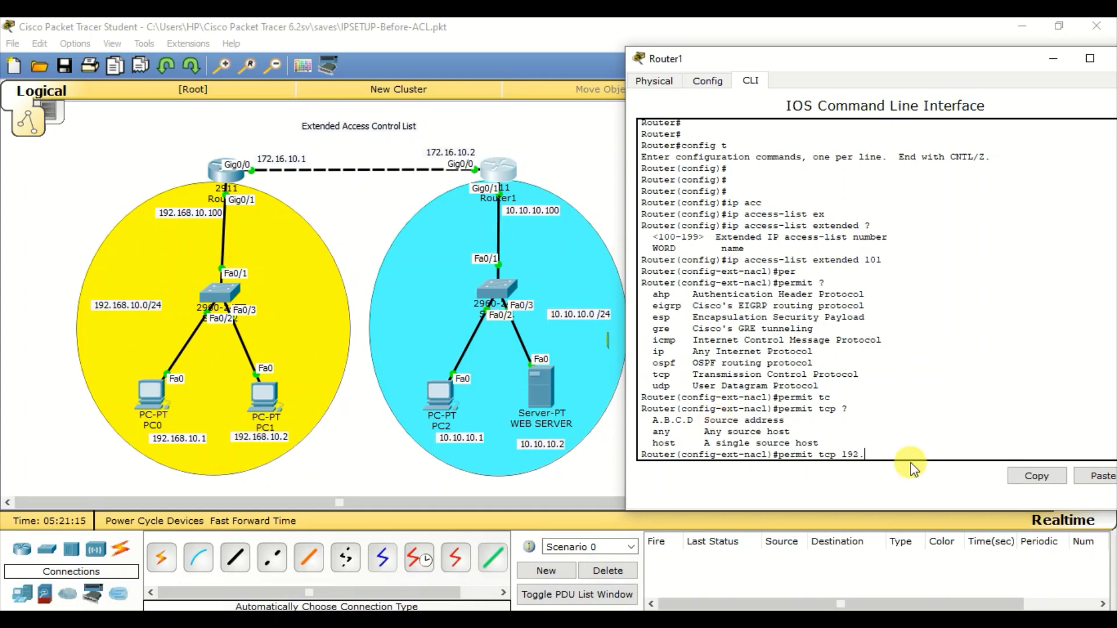
{"action": "type", "text": ".168.0."}
- Set the TCP rule's source to 192.168.10.0 0.0.0.255 and begin a host destination
{"action": "key", "text": "BackSpace"}
{"action": "type", "text": "10.0 0.0.0.255"}
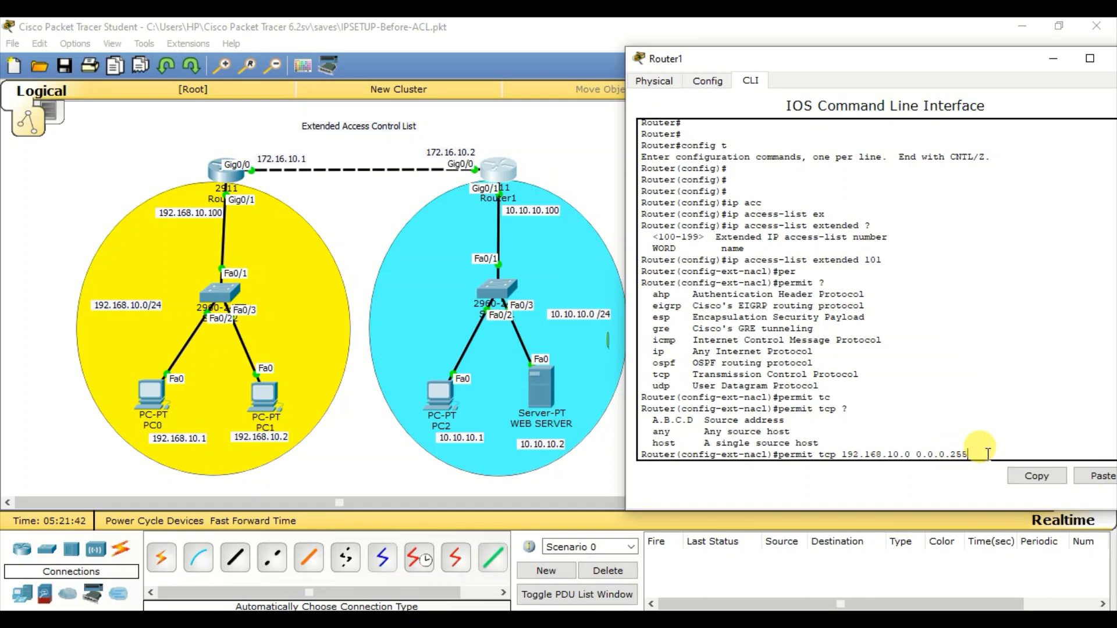
{"action": "type", "text": "?"}
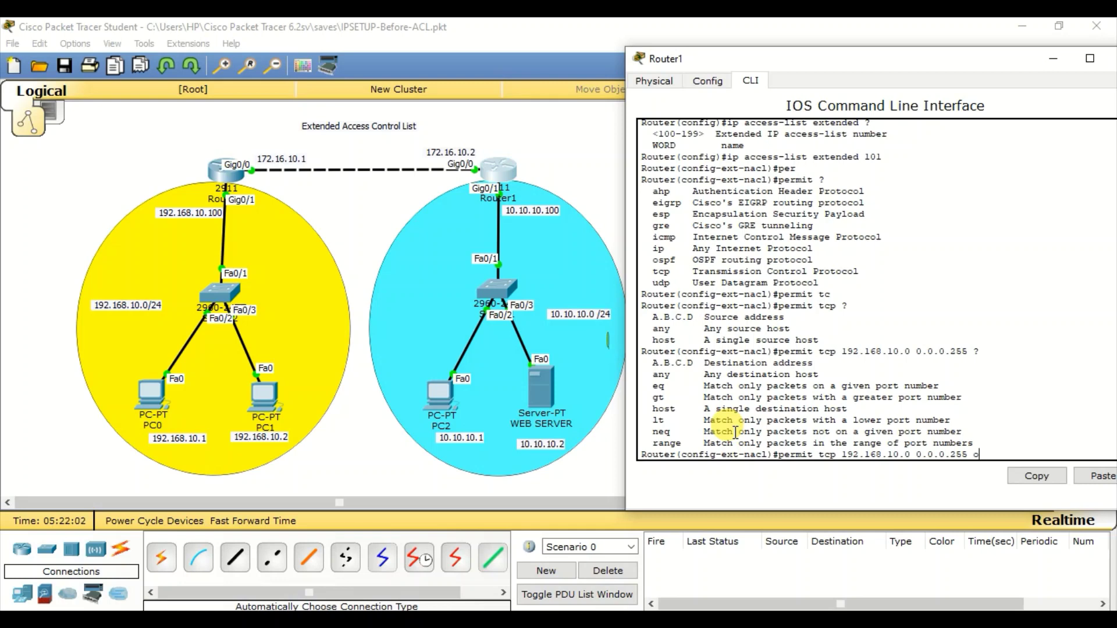
{"action": "type", "text": "host"}
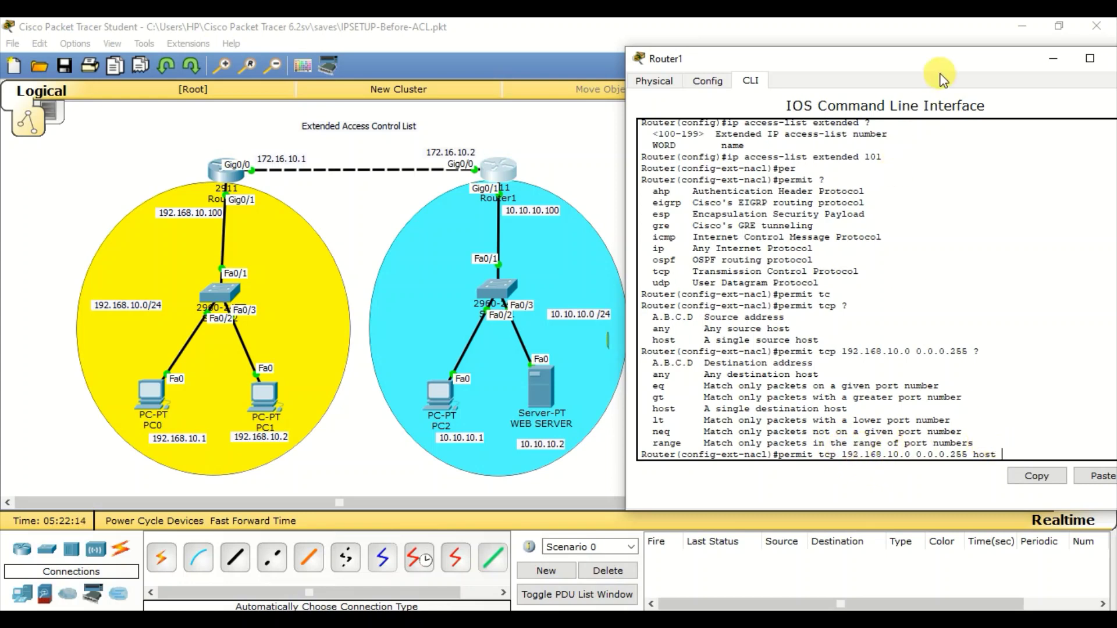
{"action": "left_click_drag", "start_coordinate": [938, 60], "coordinate": [895, 50]}
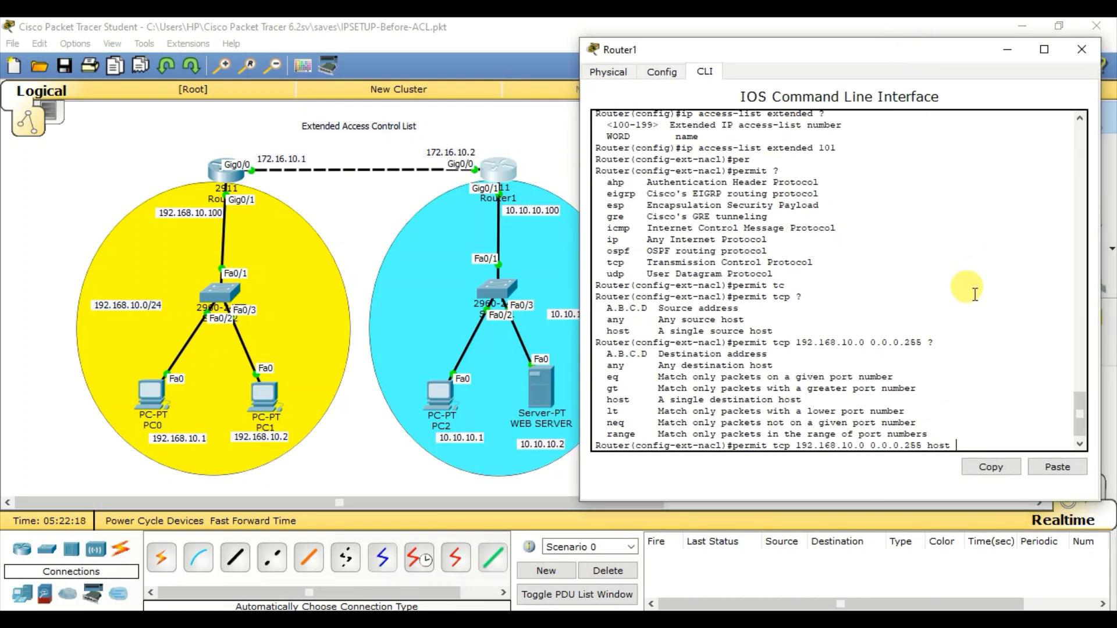
- Finish the rule with destination host 10.10.10.2 eq 80 and submit it to ACL 101
{"action": "type", "text": "10.10.10.2 ?"}
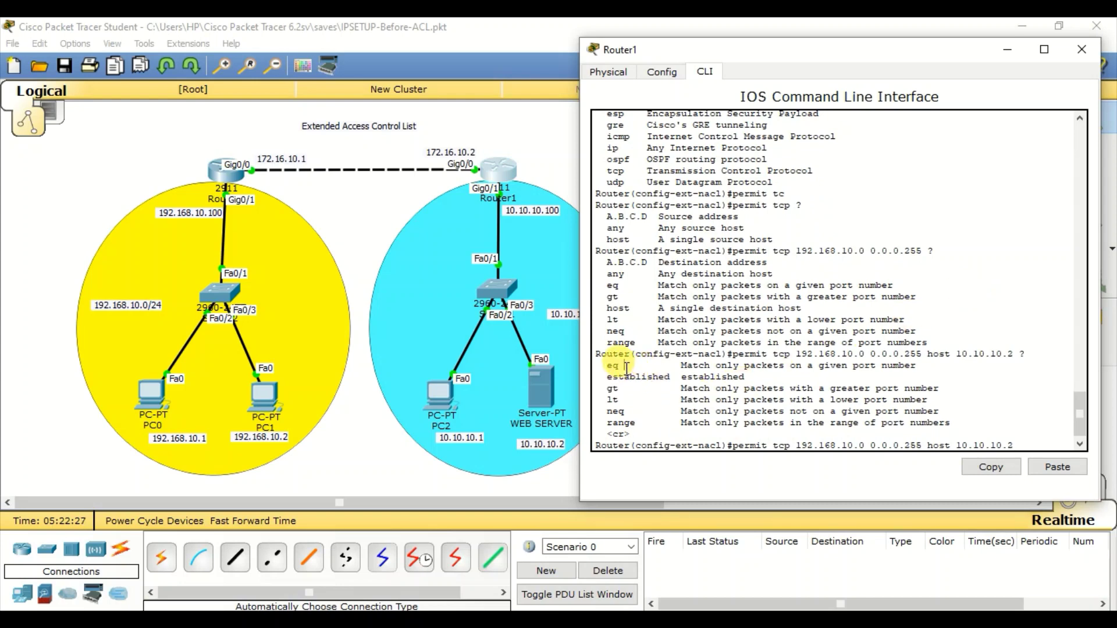
{"action": "left_click_drag", "start_coordinate": [626, 366], "coordinate": [606, 365]}
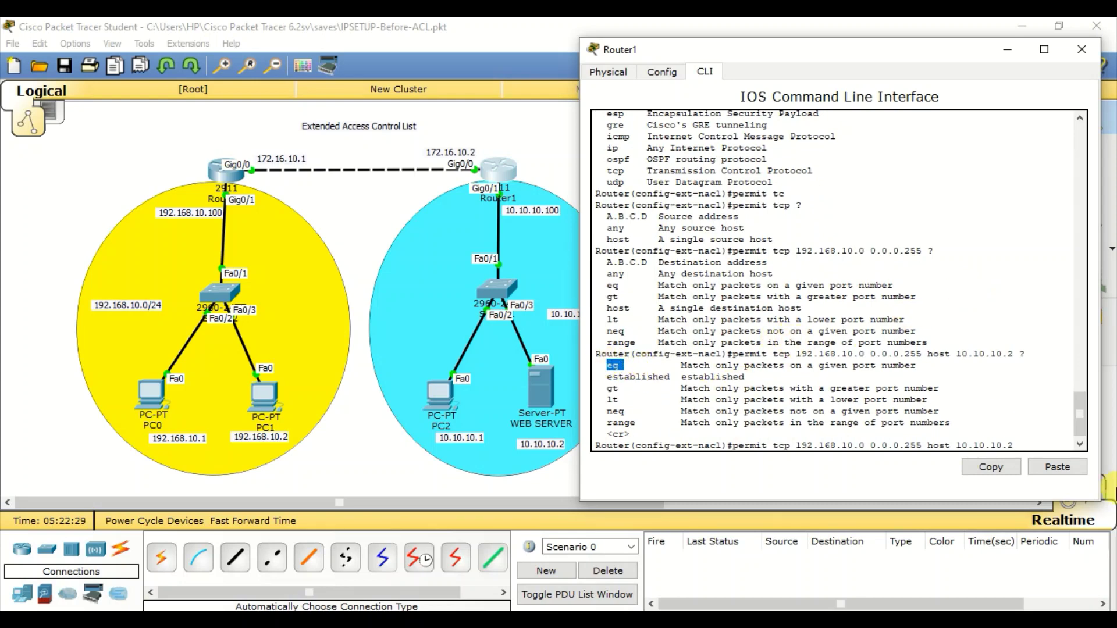
{"action": "left_click", "coordinate": [1028, 433]}
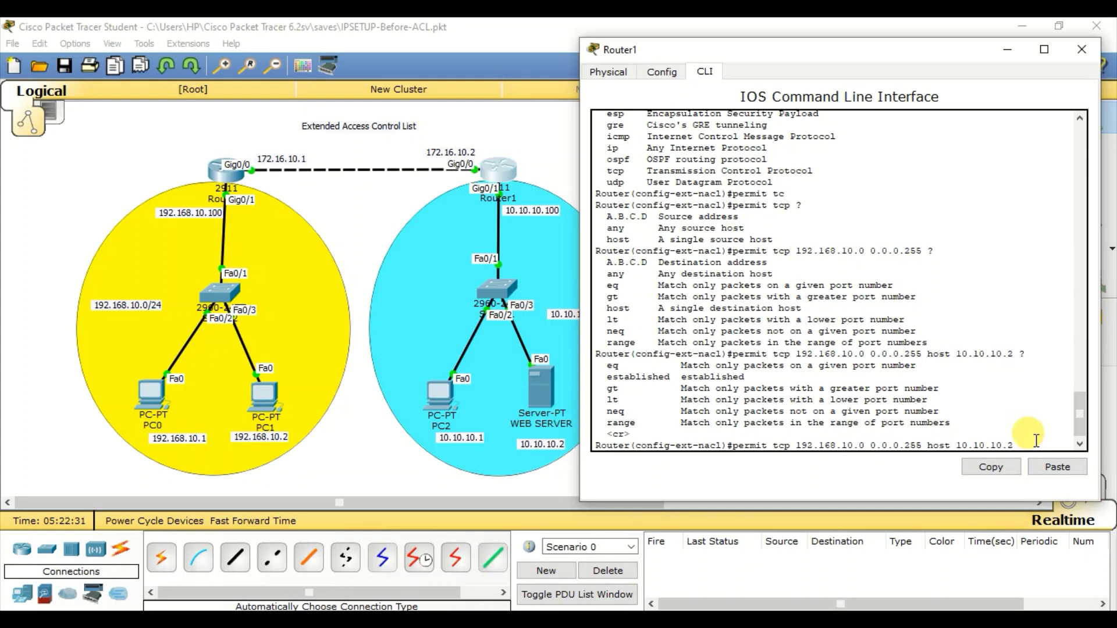
{"action": "type", "text": "eq 8"}
{"action": "type", "text": "0"}
{"action": "key", "text": "Return"}
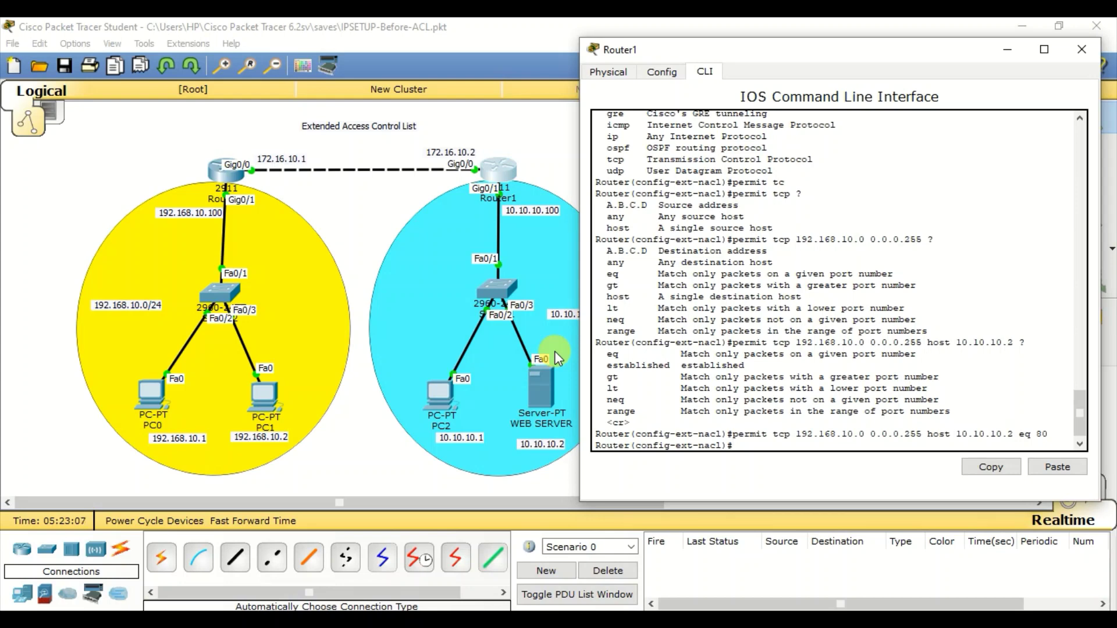
{"action": "key", "text": "Return"}
{"action": "key", "text": "Return"}
{"action": "key", "text": "Return"}
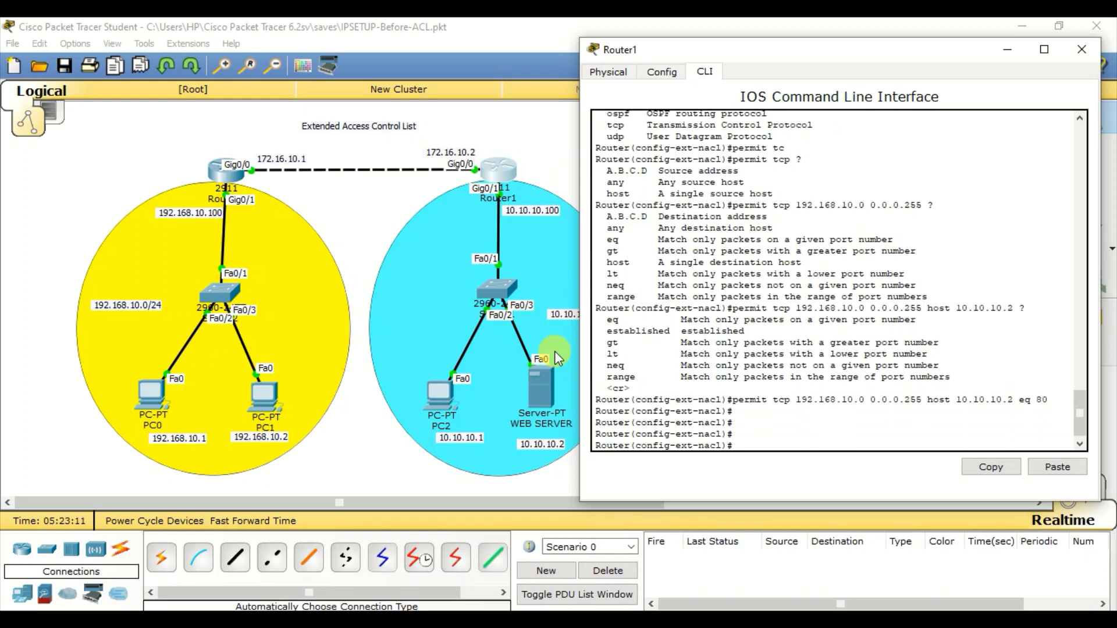
- Apply access list 101 outbound on interface gig0/1 with 'ip access-group 101 out'
{"action": "type", "text": "exit"}
{"action": "key", "text": "Return"}
{"action": "key", "text": "Return"}
{"action": "key", "text": "Return"}
{"action": "key", "text": "Return"}
{"action": "key", "text": "Return"}
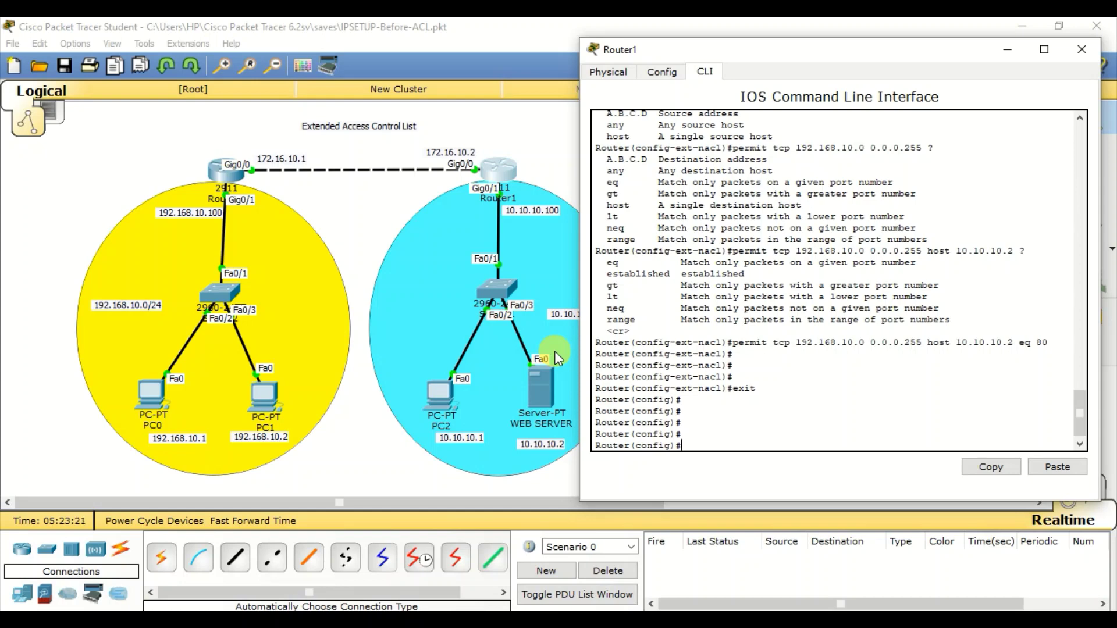
{"action": "type", "text": "int gig0/"}
{"action": "type", "text": "1"}
{"action": "key", "text": "Return"}
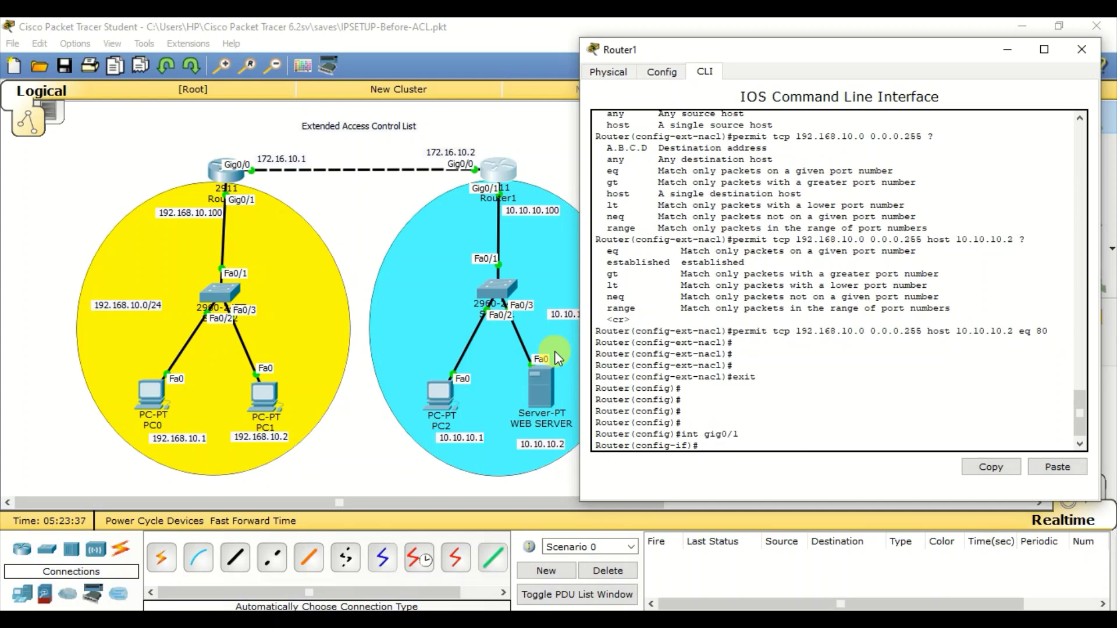
{"action": "type", "text": "ip acc"}
{"action": "key", "text": "Tab"}
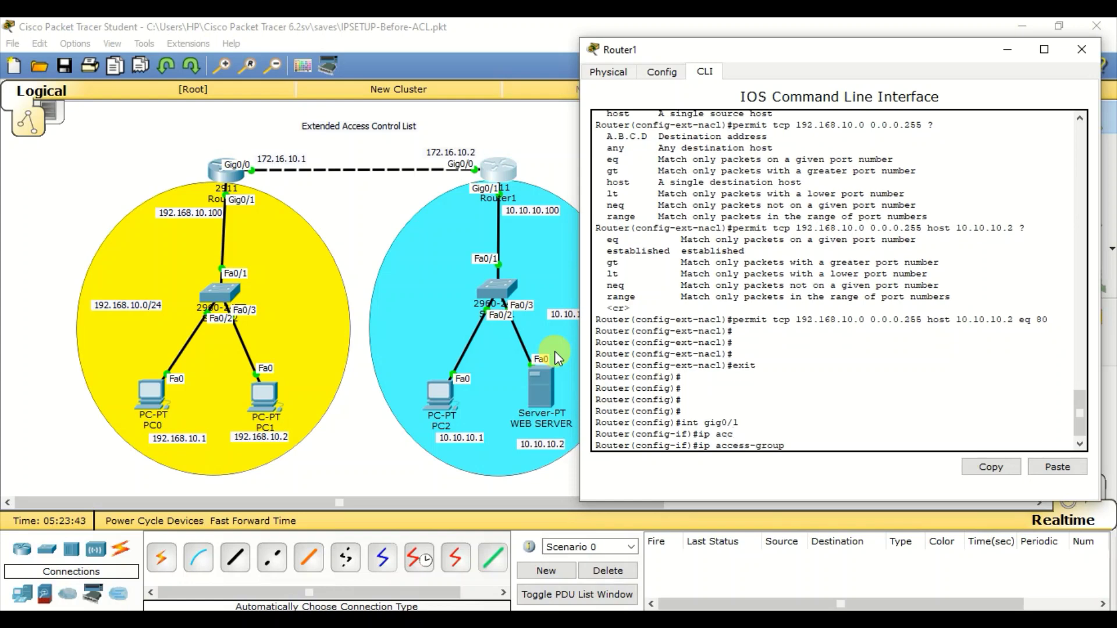
{"action": "type", "text": "101"}
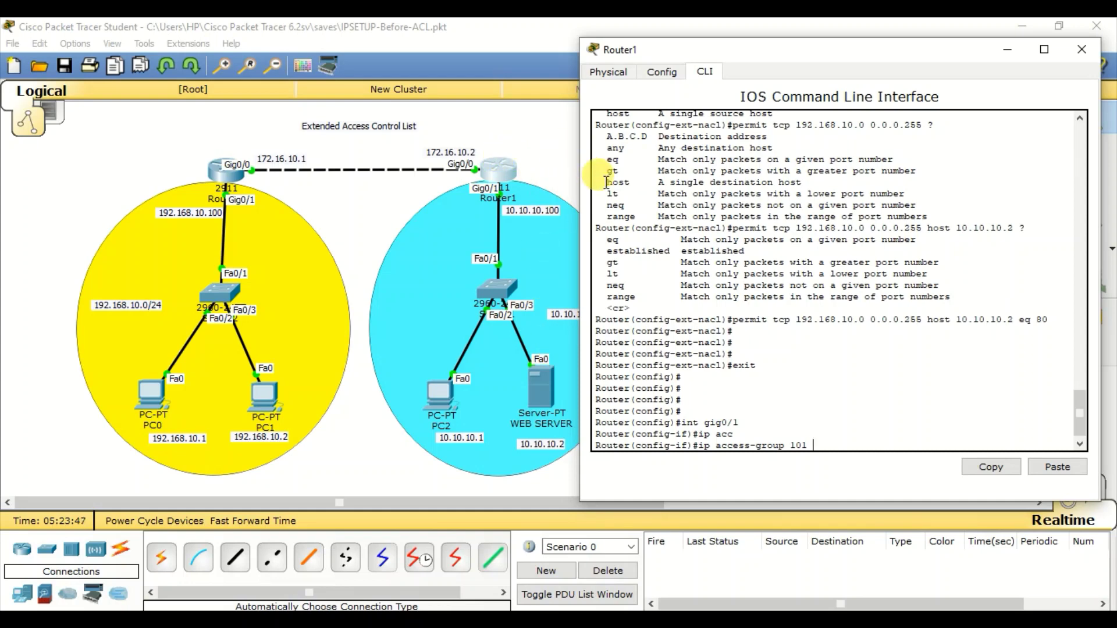
{"action": "type", "text": " out"}
{"action": "key", "text": "Return"}
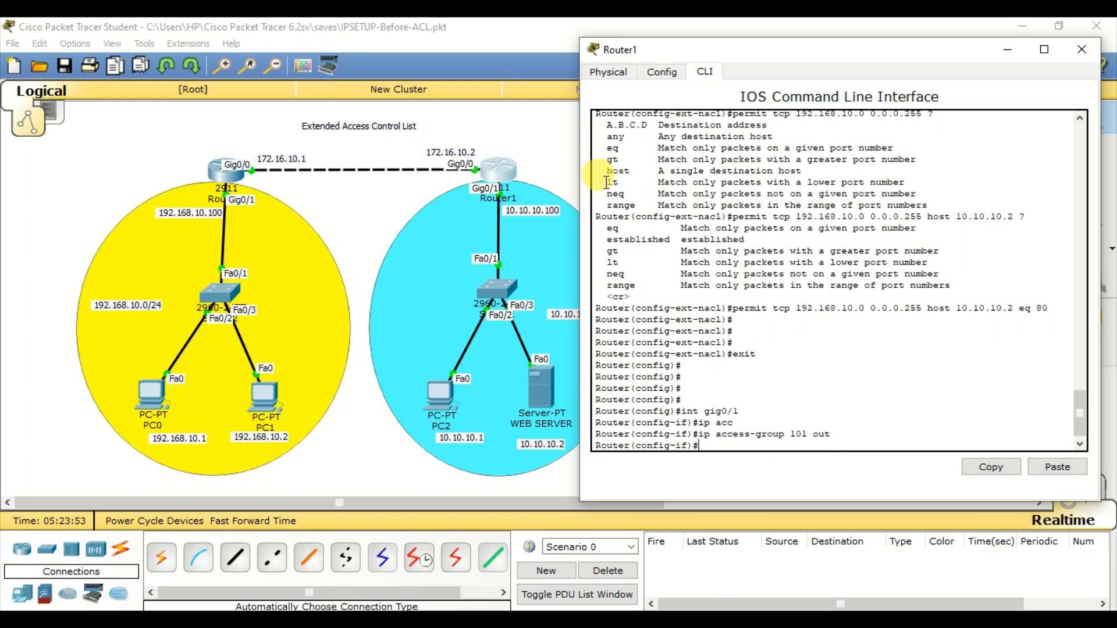
- Exit interface configuration and leave global configuration mode
{"action": "key", "text": "Return"}
{"action": "type", "text": "exit"}
{"action": "key", "text": "Return"}
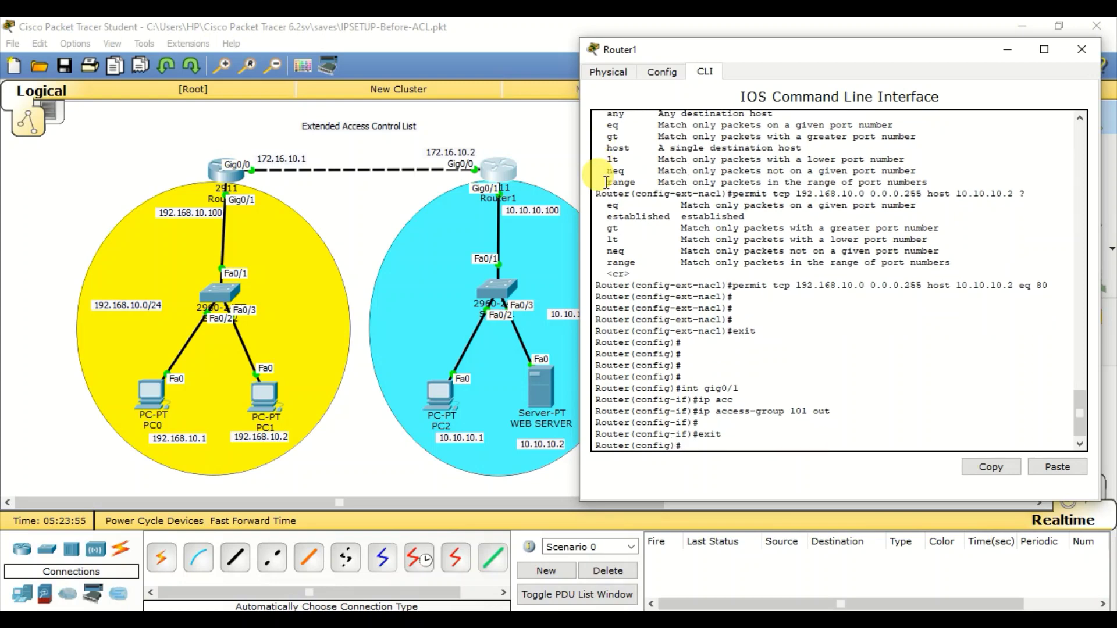
{"action": "key", "text": "Return"}
{"action": "key", "text": "Return"}
{"action": "key", "text": "Return"}
{"action": "type", "text": "exit"}
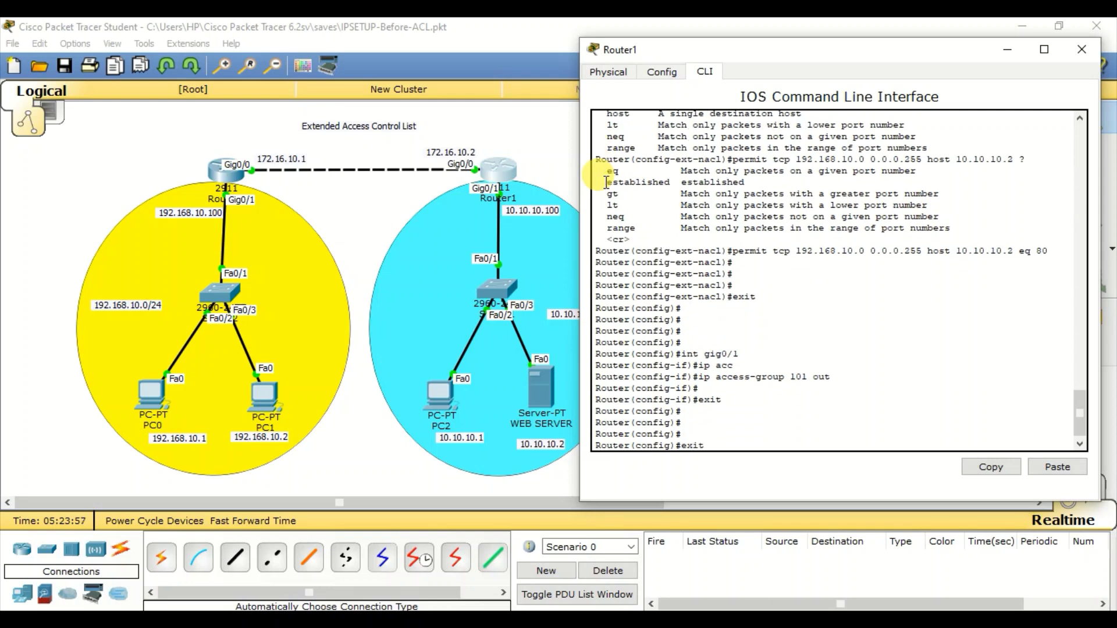
{"action": "key", "text": "Return"}
{"action": "key", "text": "Return"}
{"action": "key", "text": "Return"}
{"action": "key", "text": "Return"}
{"action": "key", "text": "Return"}
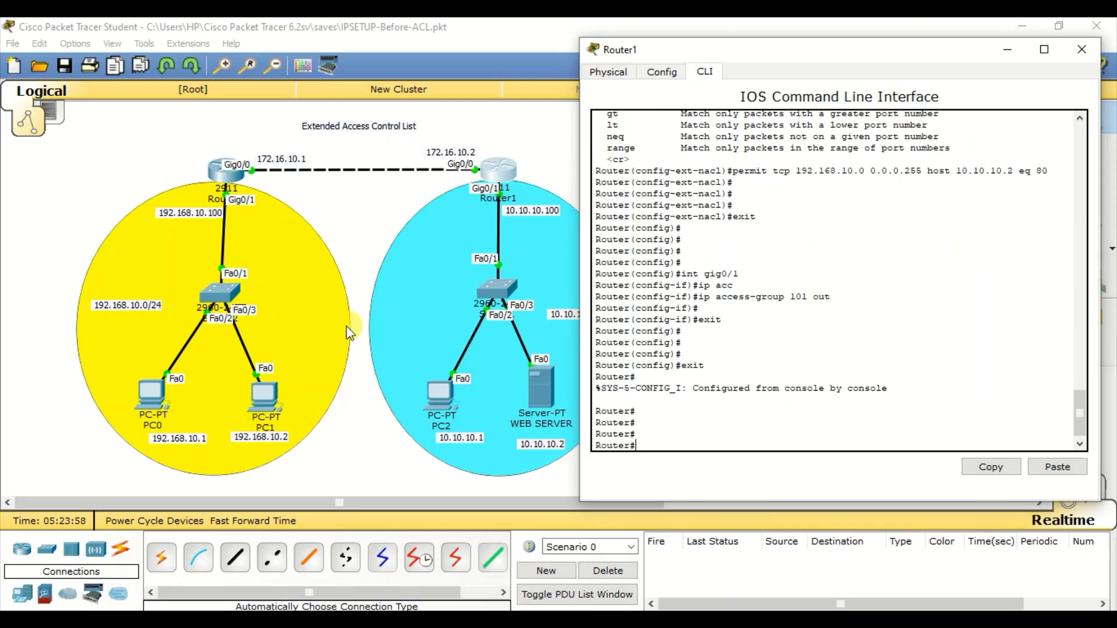
- Run 'show ip access-lists' on Router1 to confirm ACL 101's port 80 permit rule
{"action": "left_click", "coordinate": [372, 233]}
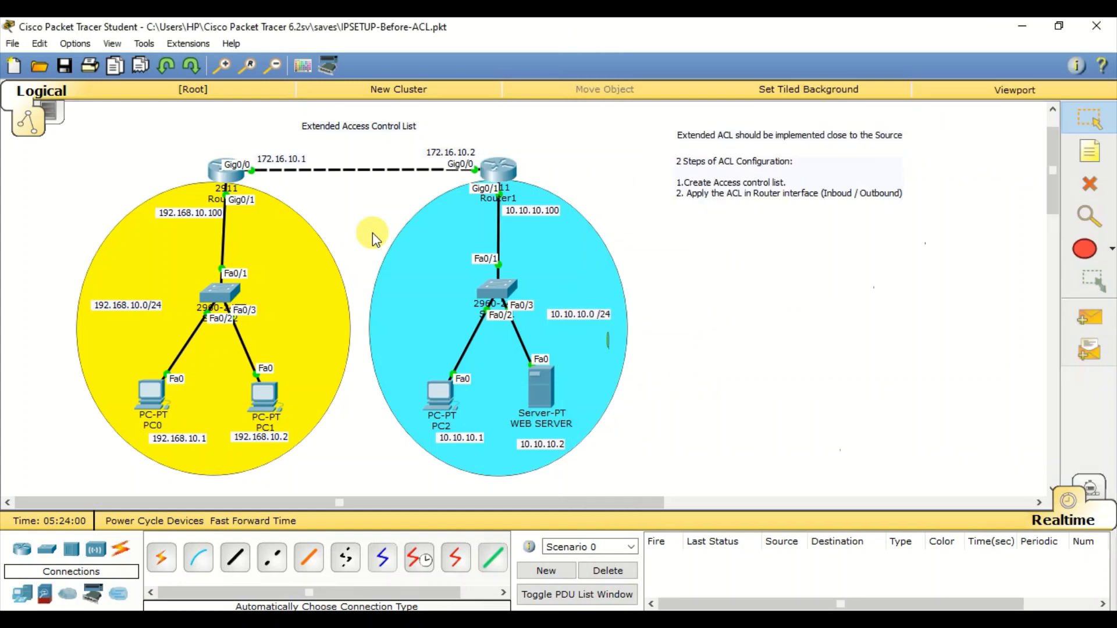
{"action": "left_click", "coordinate": [498, 170]}
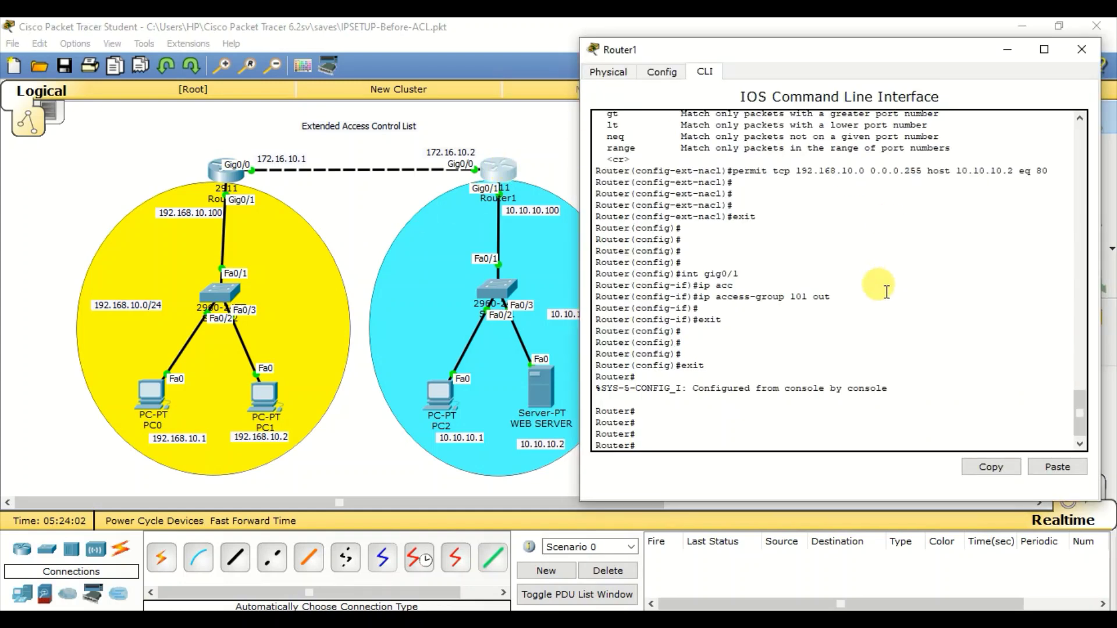
{"action": "type", "text": "show ip ac"}
{"action": "key", "text": "Tab"}
{"action": "key", "text": "Return"}
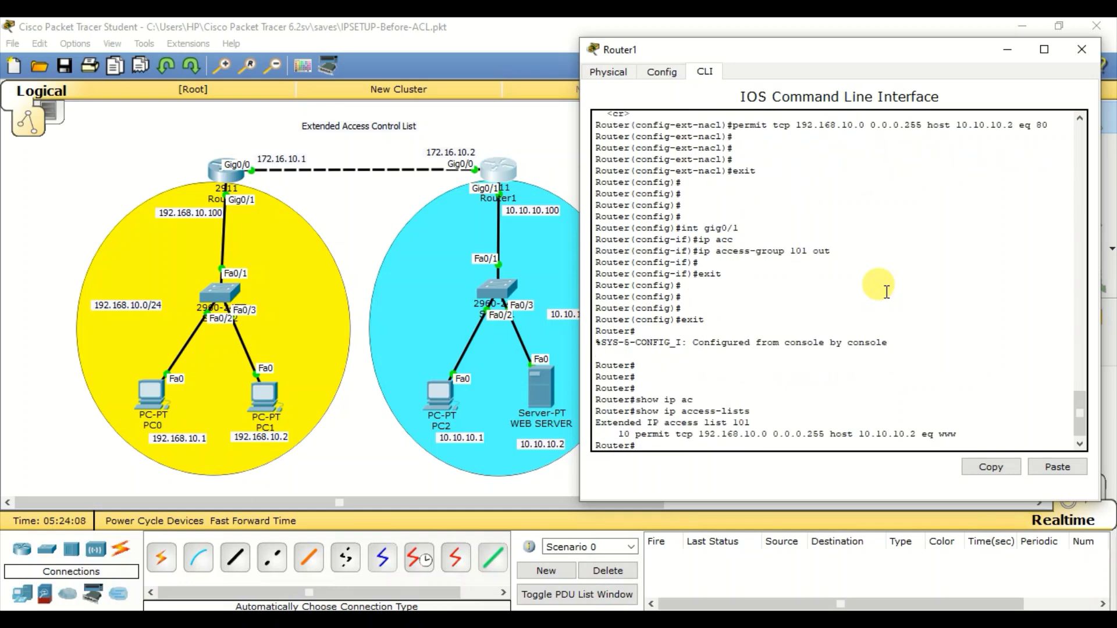
{"action": "left_click", "coordinate": [361, 439]}
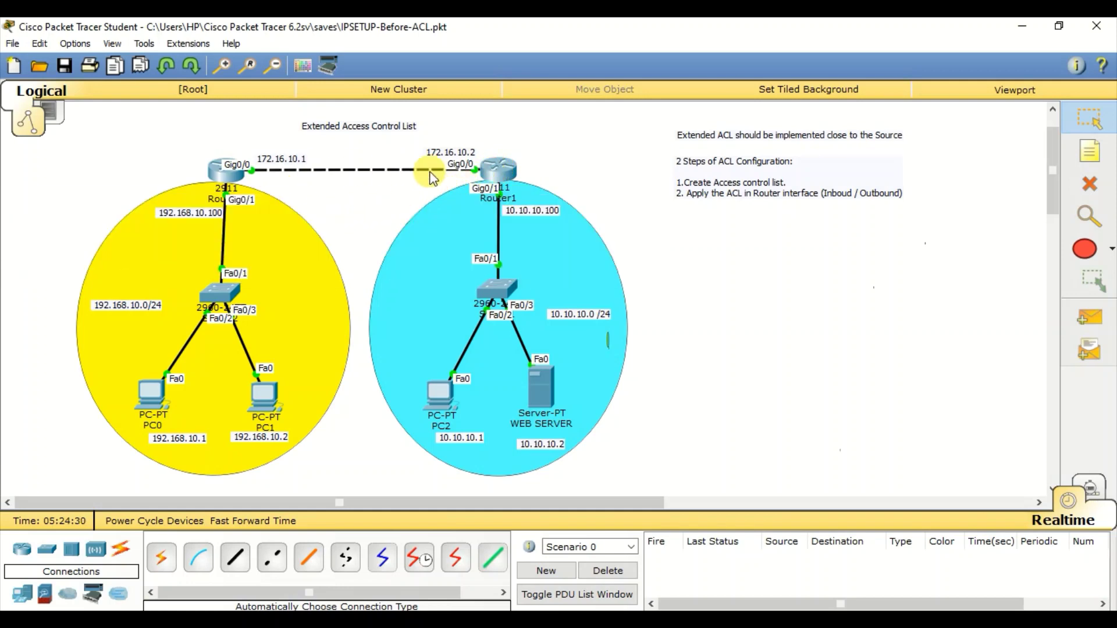
- From PC0's command prompt, ping the web server at 10.10.10.2, which fails
{"action": "left_click", "coordinate": [151, 393]}
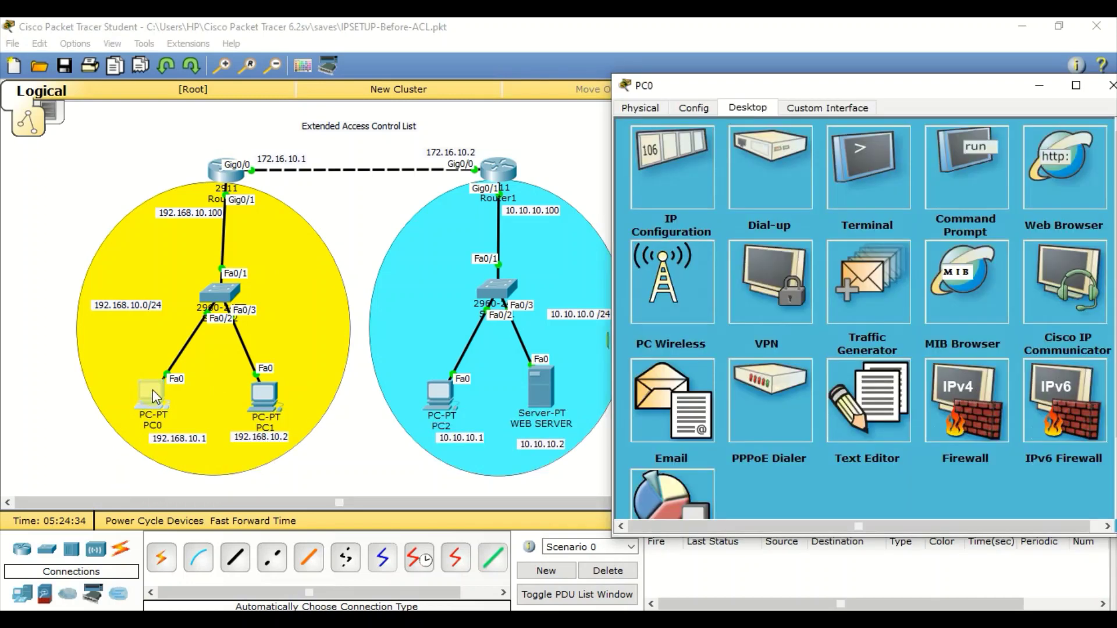
{"action": "left_click", "coordinate": [988, 177]}
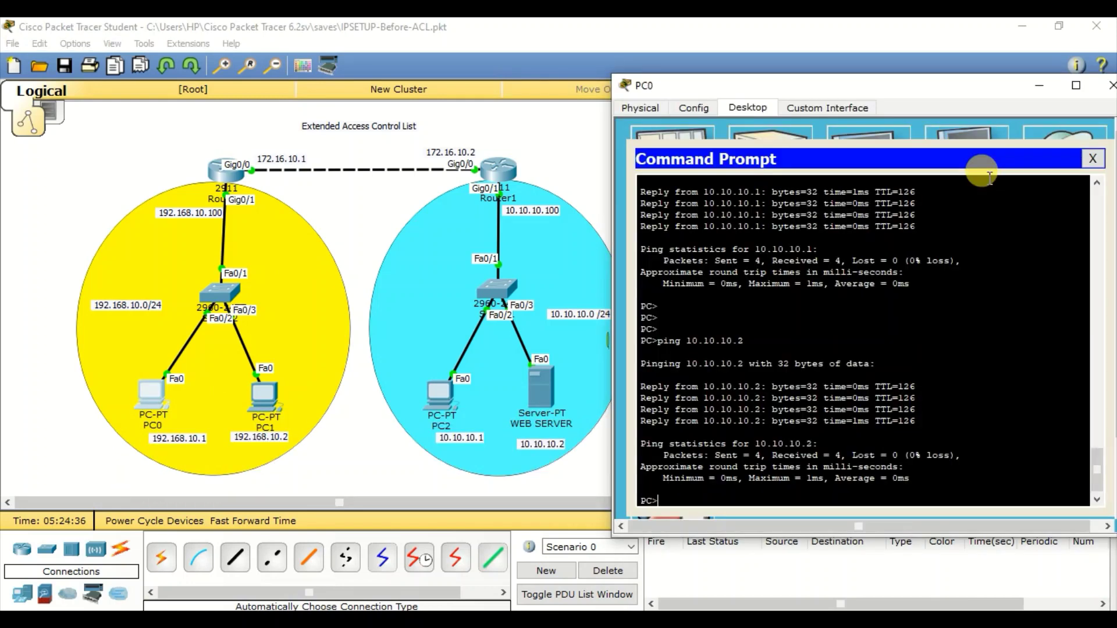
{"action": "key", "text": "Return"}
{"action": "key", "text": "Return"}
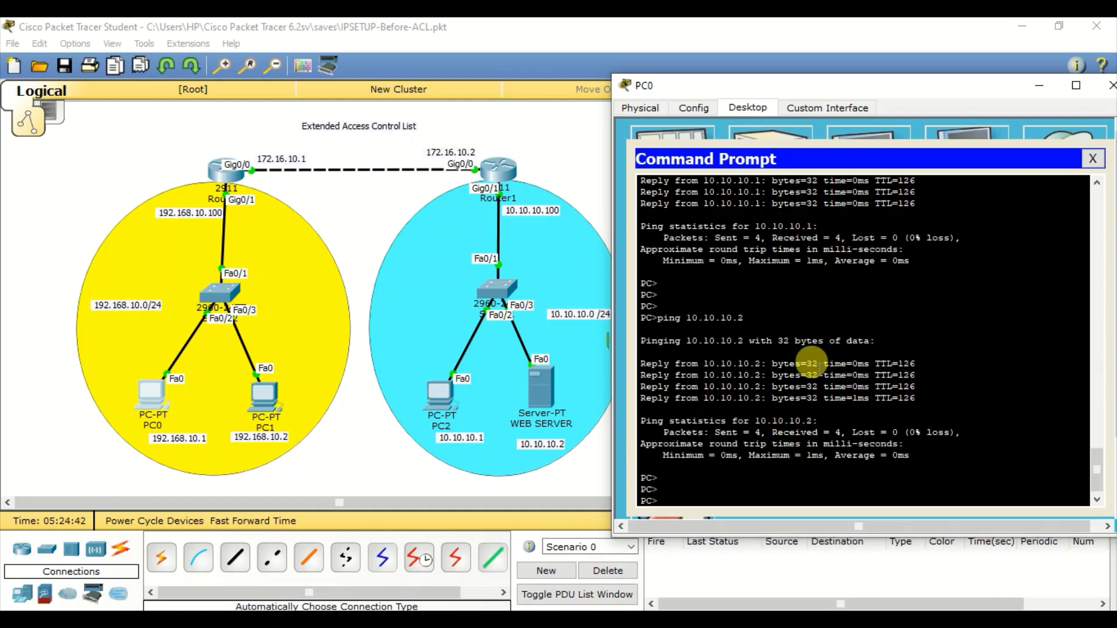
{"action": "key", "text": "Up"}
{"action": "key", "text": "Return"}
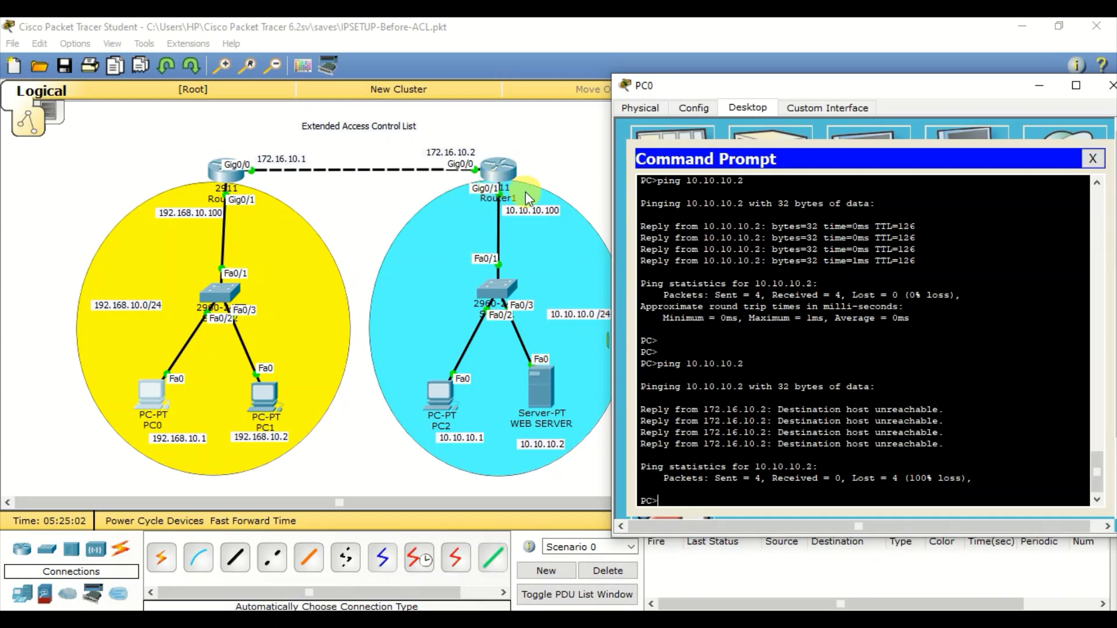
- Ping PC2 at 10.10.10.1 from PC0, which also fails with 100% loss
{"action": "key", "text": "Return"}
{"action": "key", "text": "Return"}
{"action": "key", "text": "Return"}
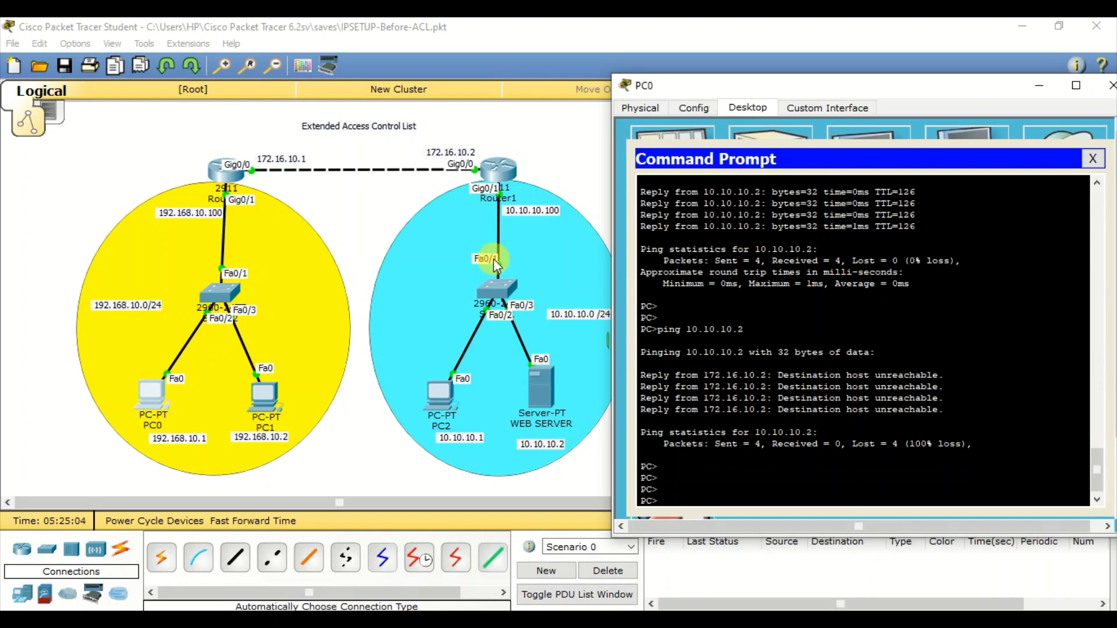
{"action": "key", "text": "Up"}
{"action": "key", "text": "BackSpace"}
{"action": "type", "text": "10.10.10."}
{"action": "key", "text": "Return"}
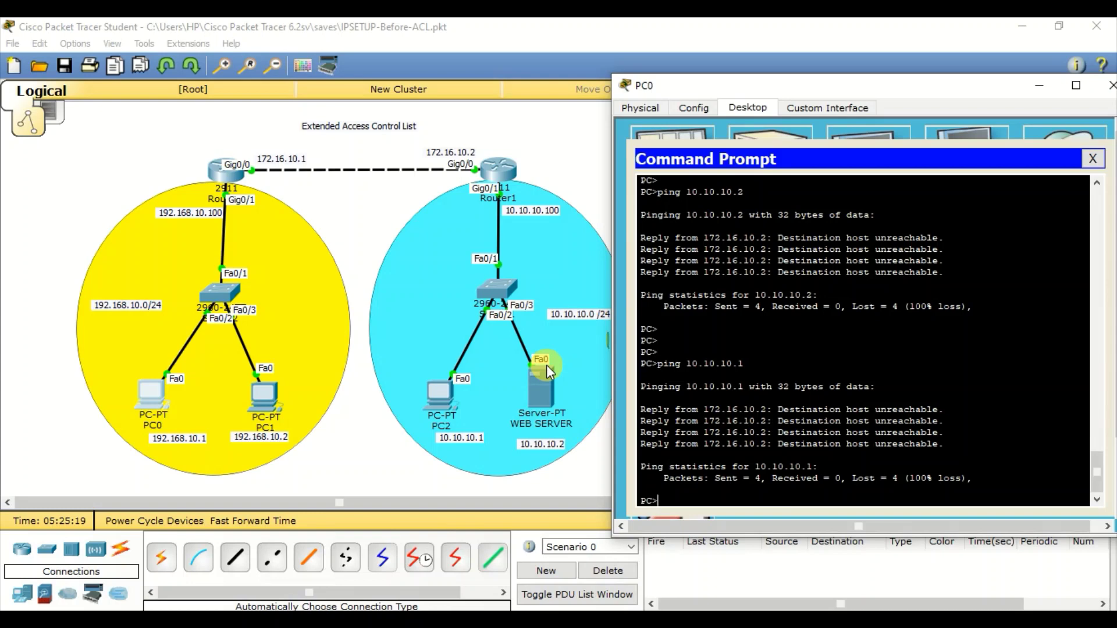
{"action": "left_click", "coordinate": [577, 159]}
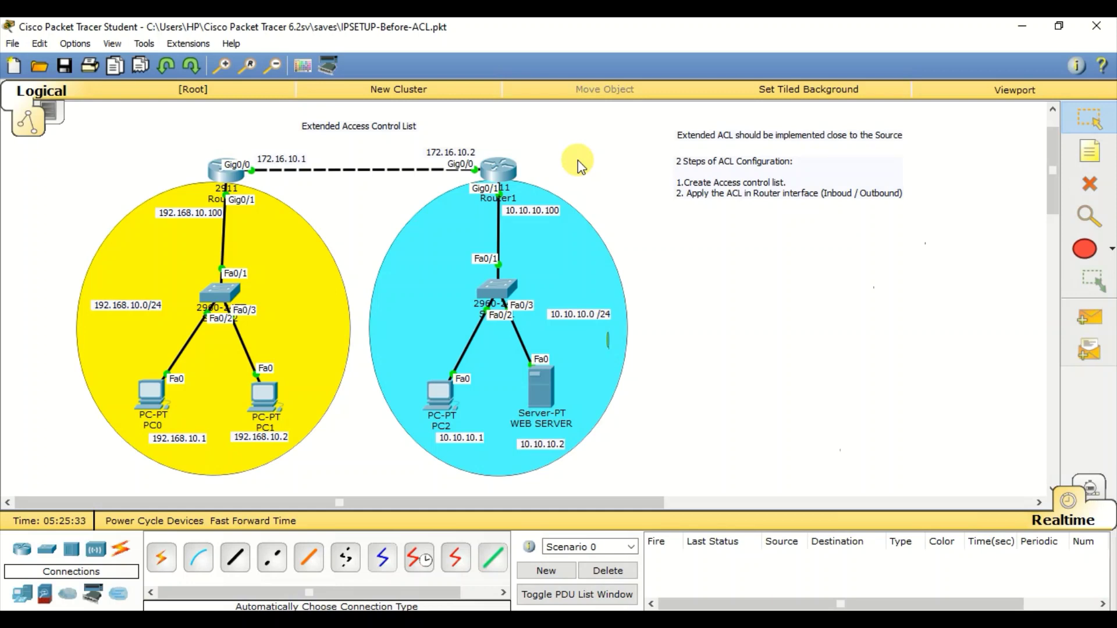
{"action": "key", "text": "alt+Tab"}
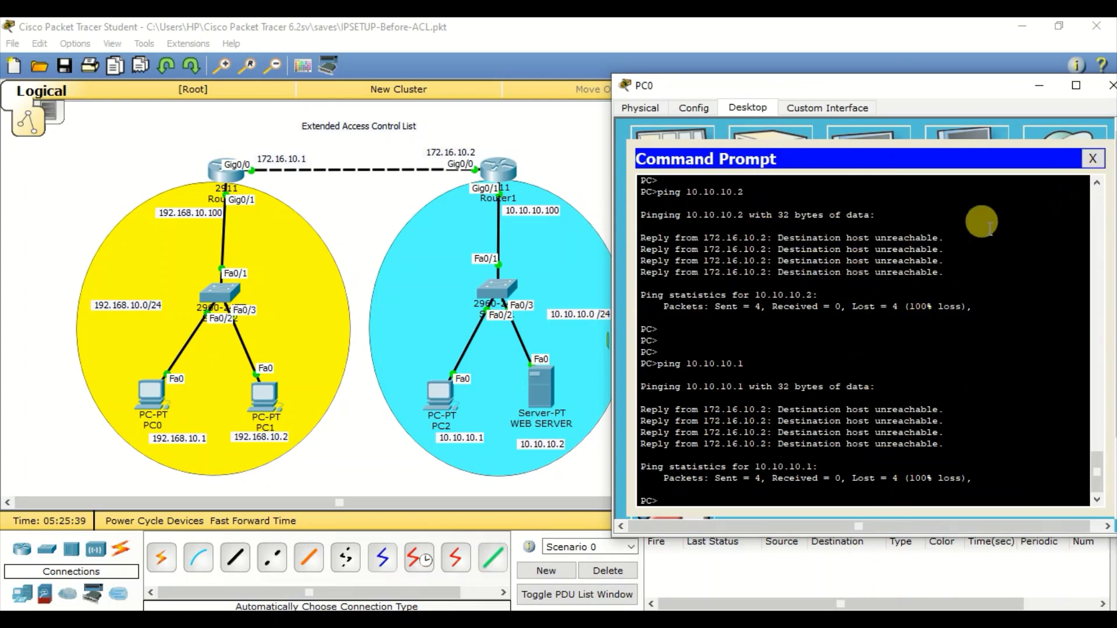
{"action": "left_click", "coordinate": [1092, 159]}
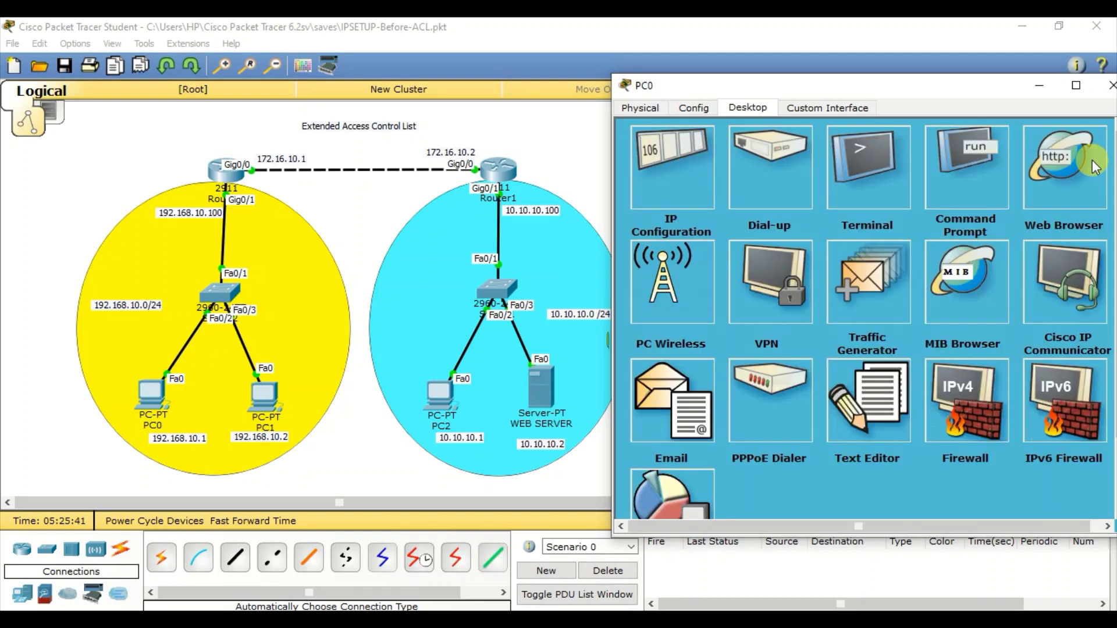
{"action": "left_click", "coordinate": [1072, 159]}
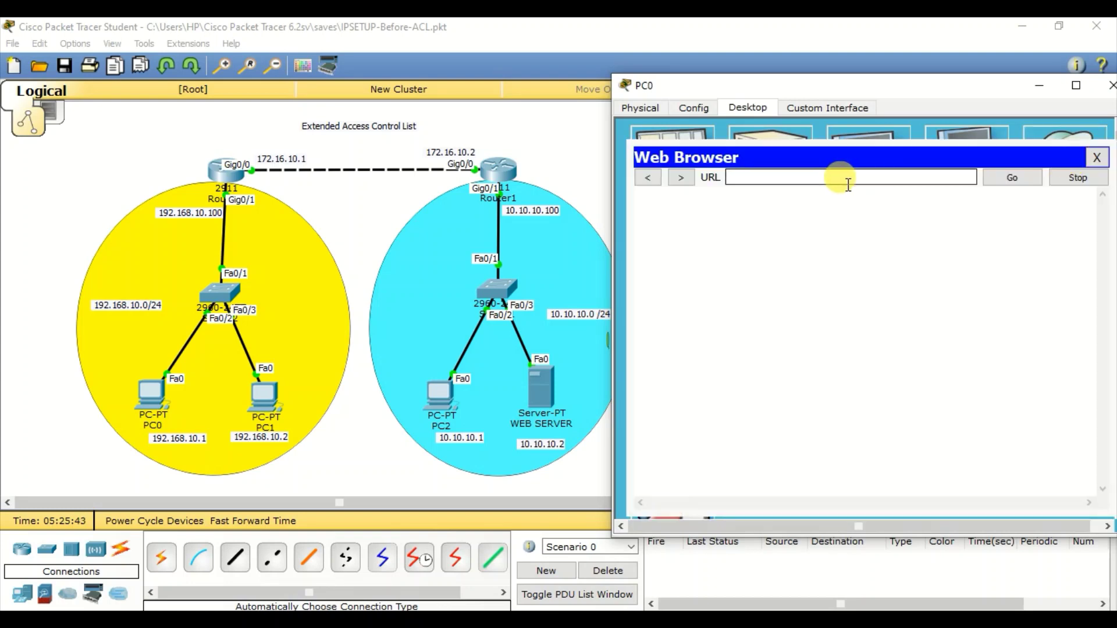
{"action": "type", "text": "10.10.10.2"}
{"action": "left_click", "coordinate": [1009, 180]}
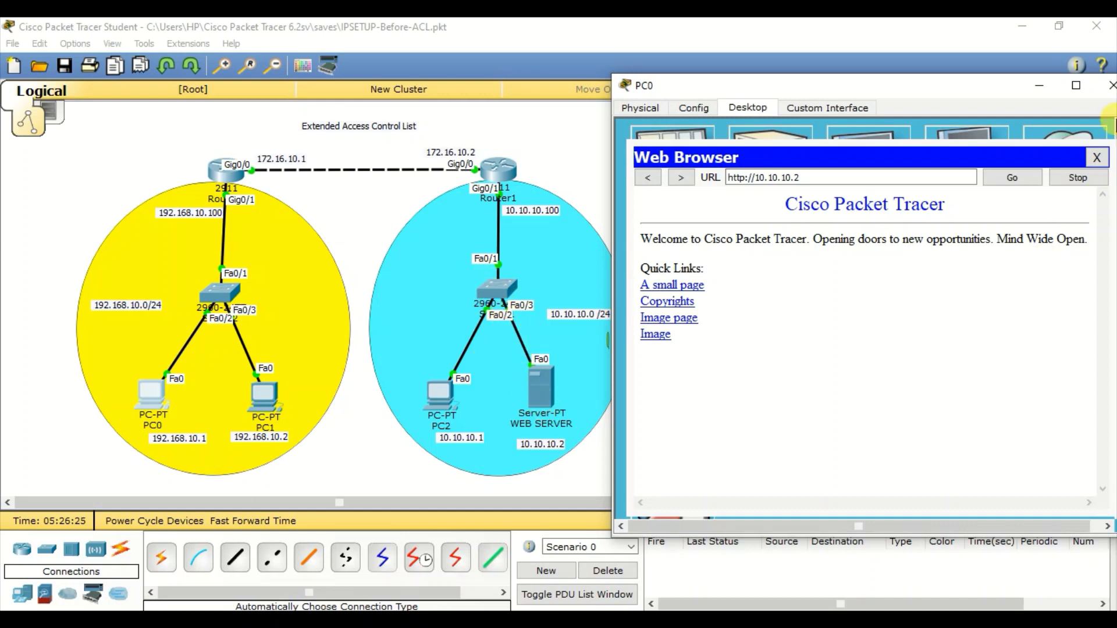
{"action": "left_click", "coordinate": [1097, 157]}
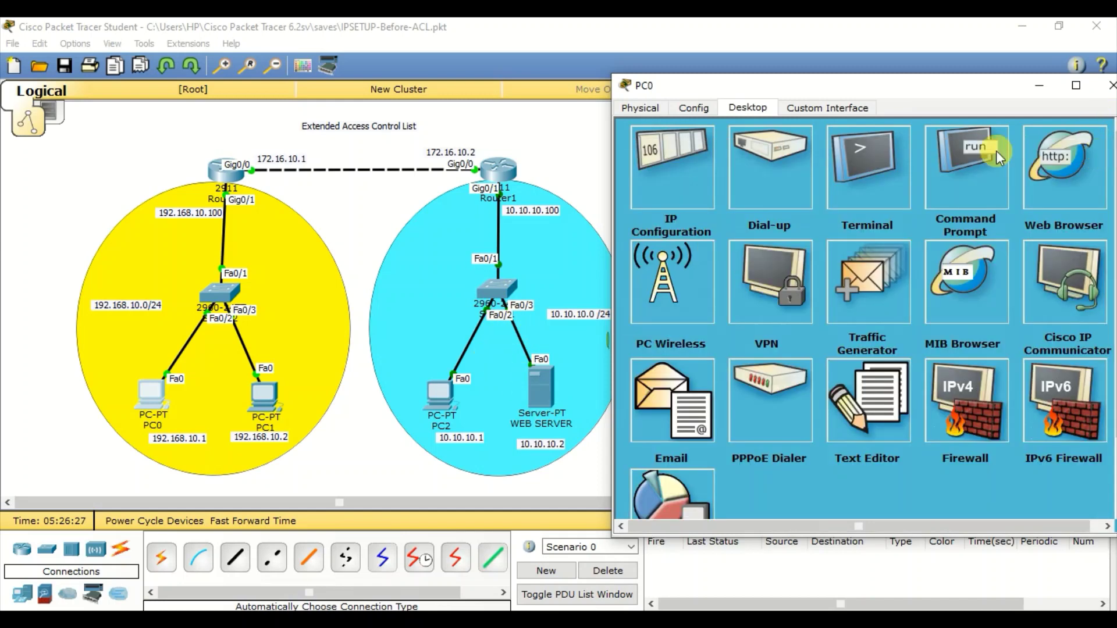
- Run 'show ip access-lists 101' on Router1 and highlight the web rule's 5 matches
{"action": "left_click", "coordinate": [500, 166]}
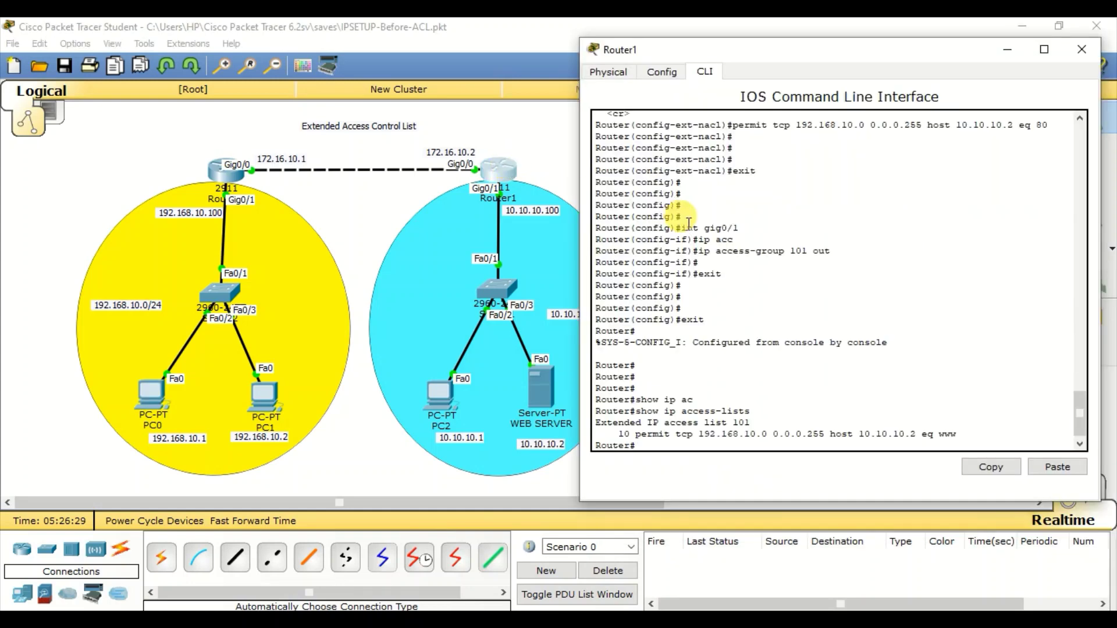
{"action": "key", "text": "Return"}
{"action": "key", "text": "Return"}
{"action": "key", "text": "Return"}
{"action": "type", "text": "show ip acc"}
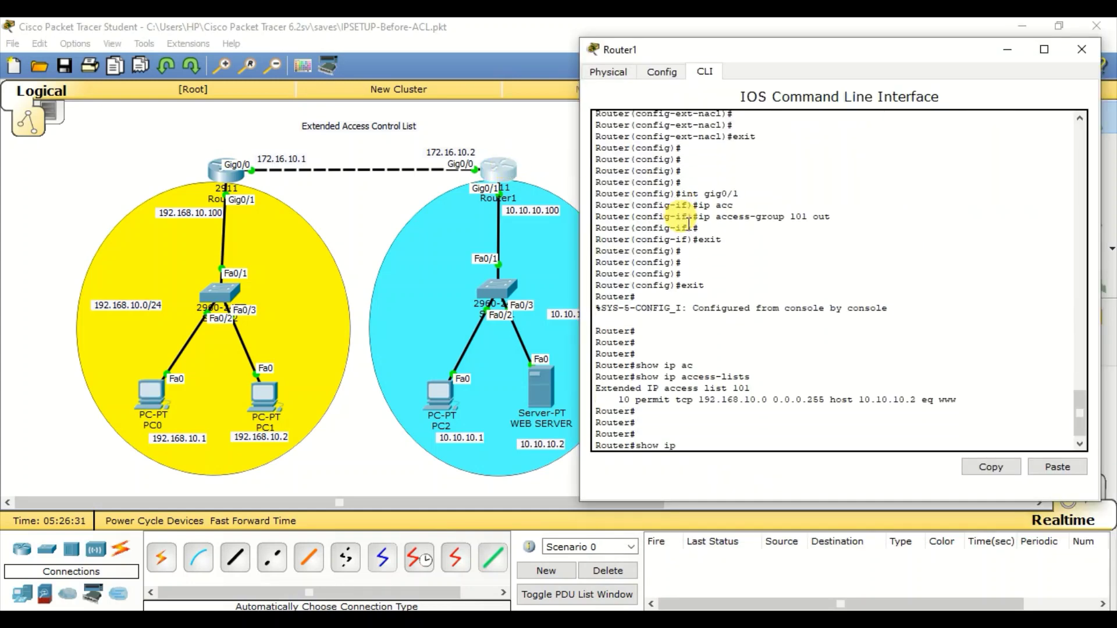
{"action": "key", "text": "Tab"}
{"action": "type", "text": "101"}
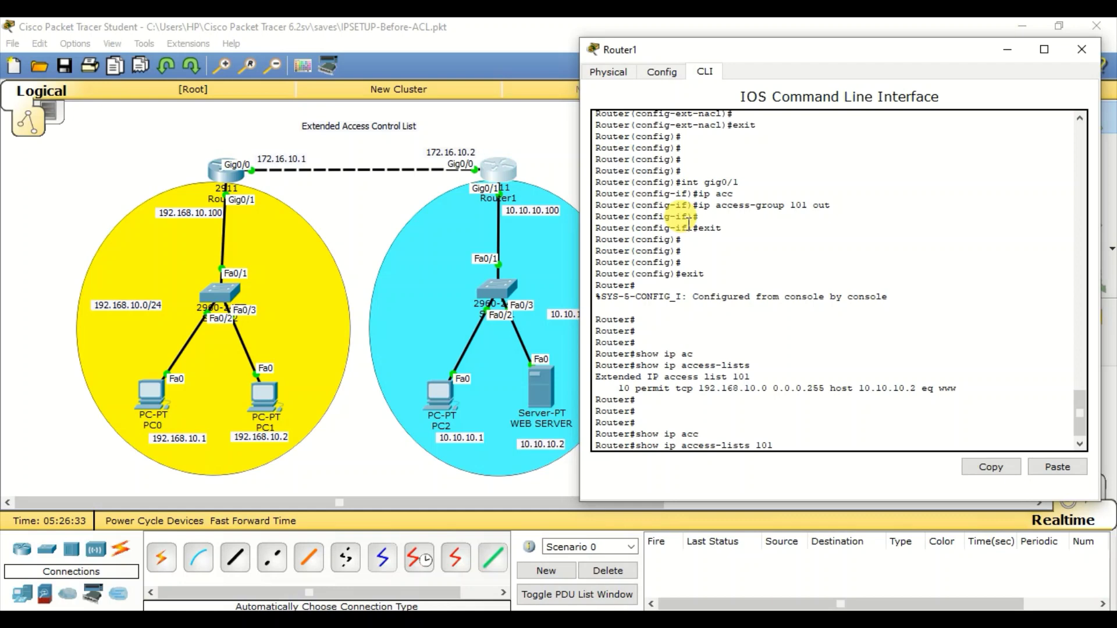
{"action": "key", "text": "Return"}
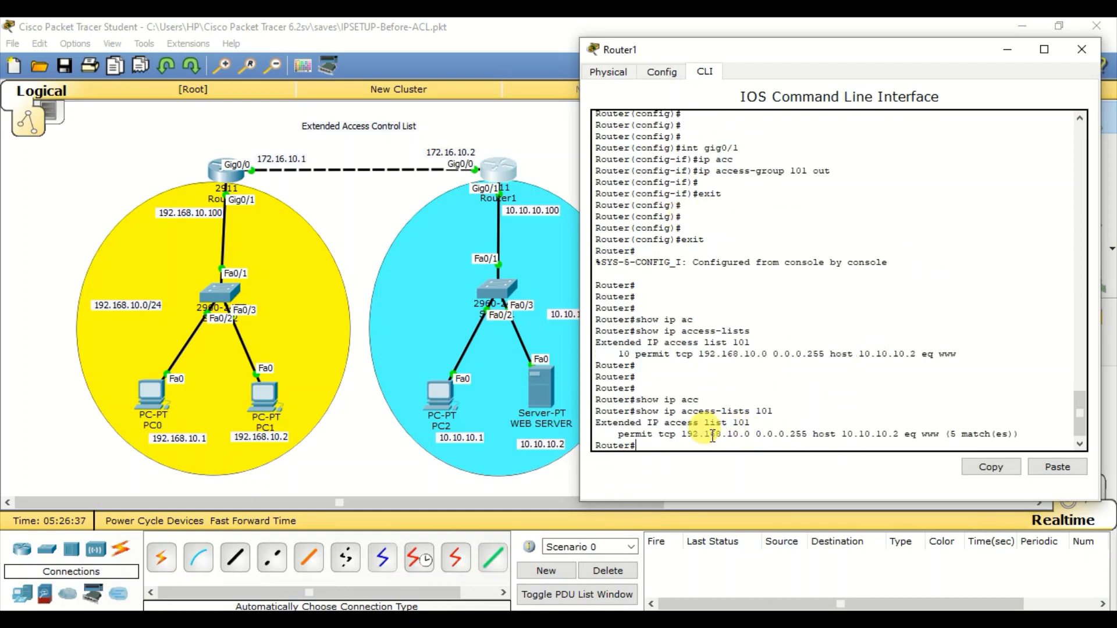
{"action": "left_click_drag", "start_coordinate": [1013, 434], "coordinate": [950, 433]}
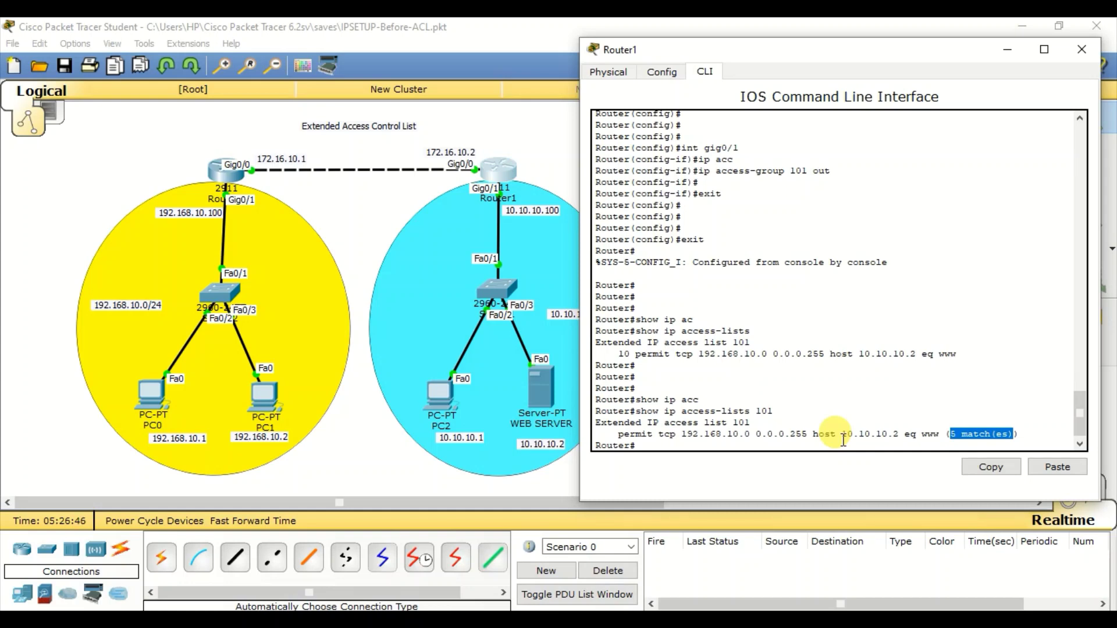
{"action": "left_click", "coordinate": [794, 384]}
{"action": "key", "text": "Return"}
{"action": "key", "text": "Return"}
{"action": "key", "text": "Return"}
{"action": "key", "text": "Return"}
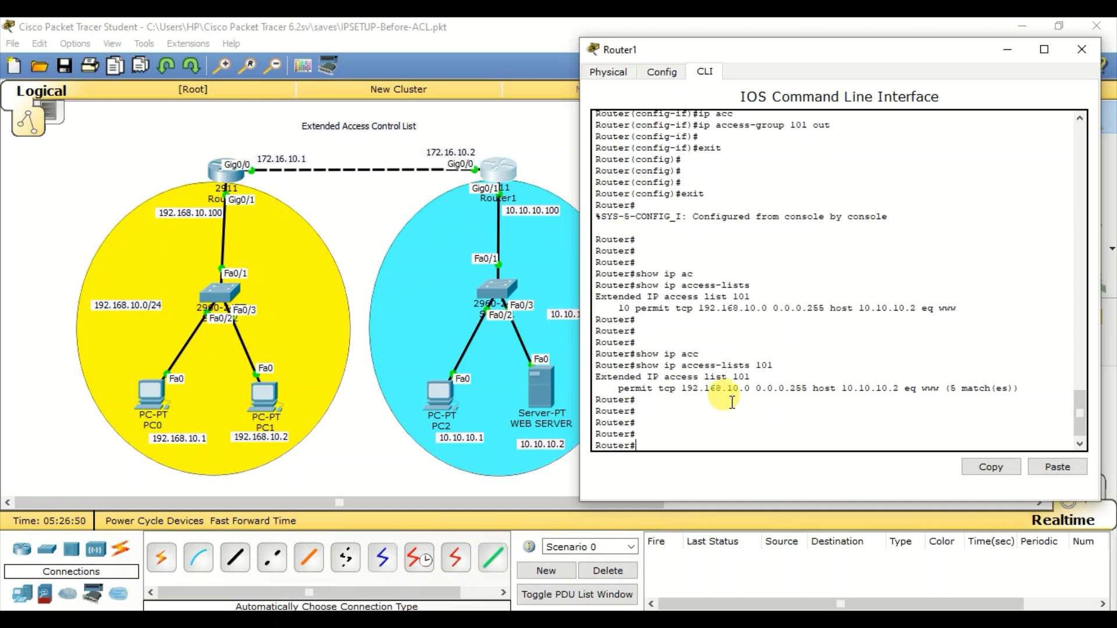
{"action": "left_click", "coordinate": [368, 464]}
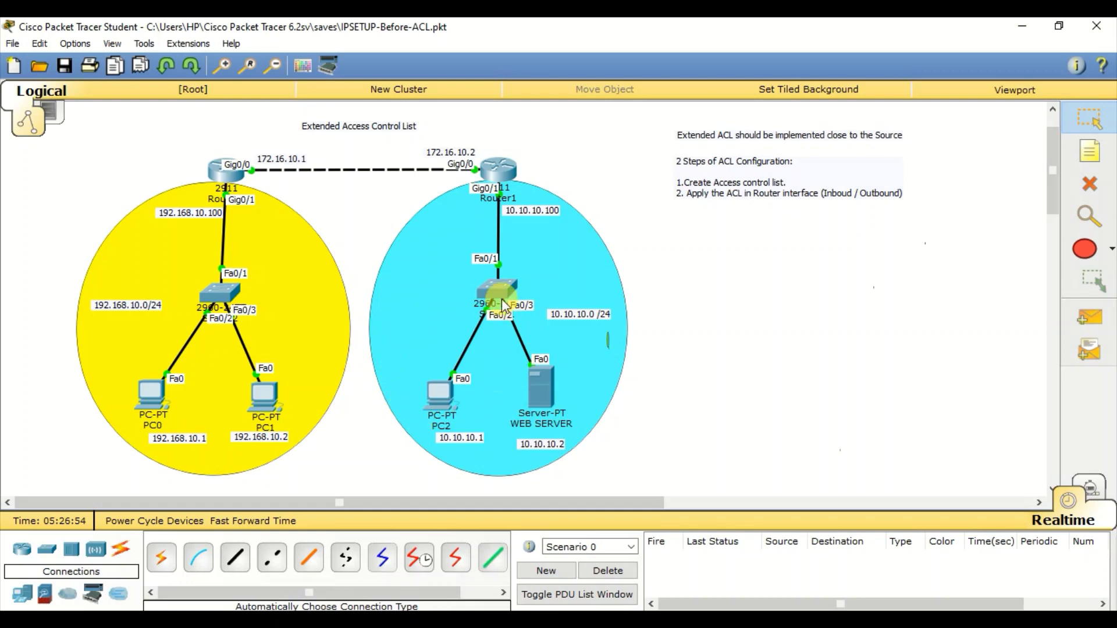
- On Router1, enter config mode and open extended access list 101 for editing
{"action": "key", "text": "alt+Tab"}
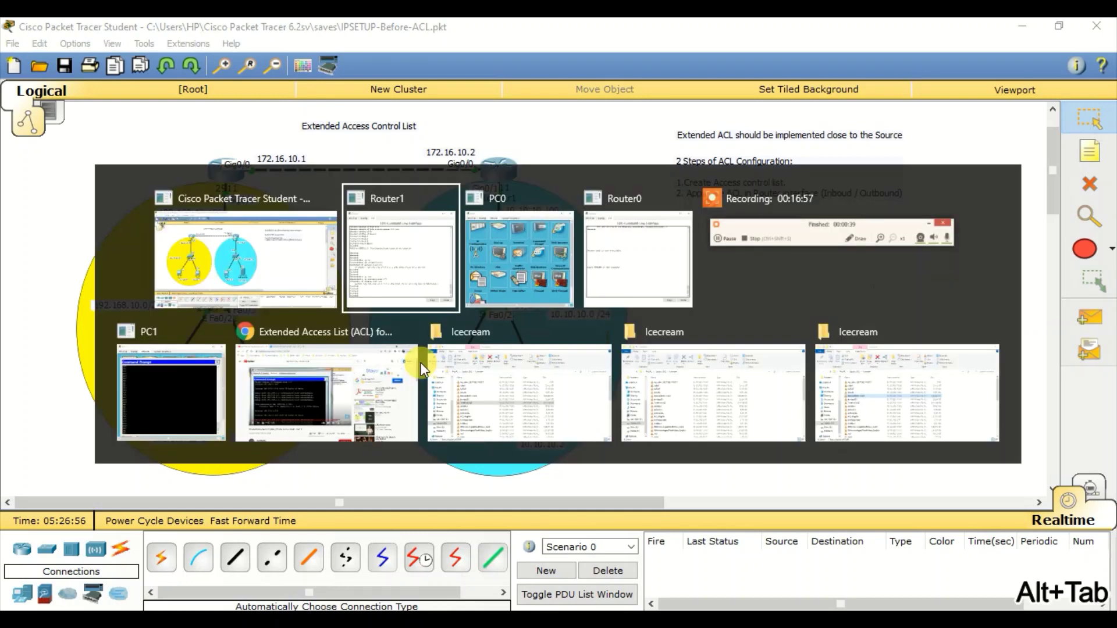
{"action": "key", "text": "Return"}
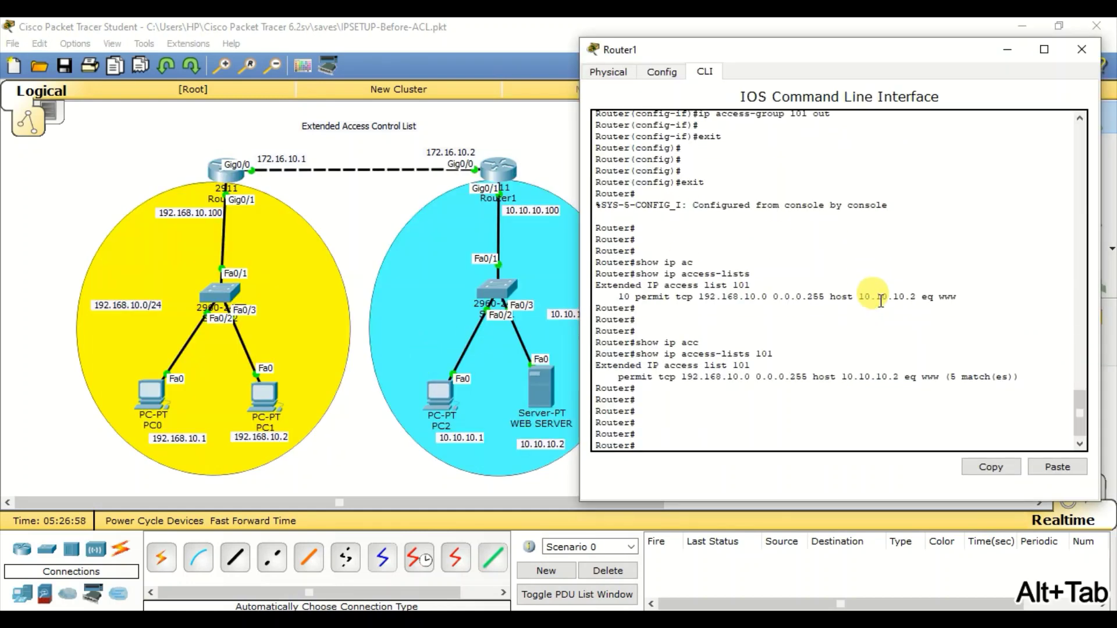
{"action": "type", "text": "config t"}
{"action": "key", "text": "Return"}
{"action": "key", "text": "Return"}
{"action": "key", "text": "Return"}
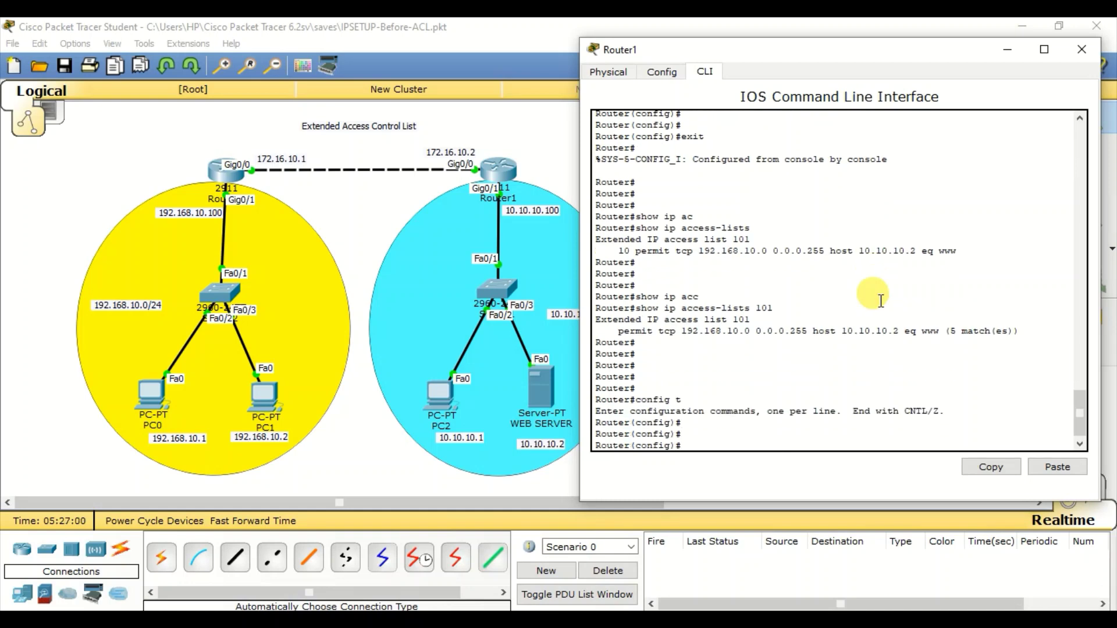
{"action": "type", "text": "ip acc"}
{"action": "key", "text": "Tab"}
{"action": "type", "text": "ex"}
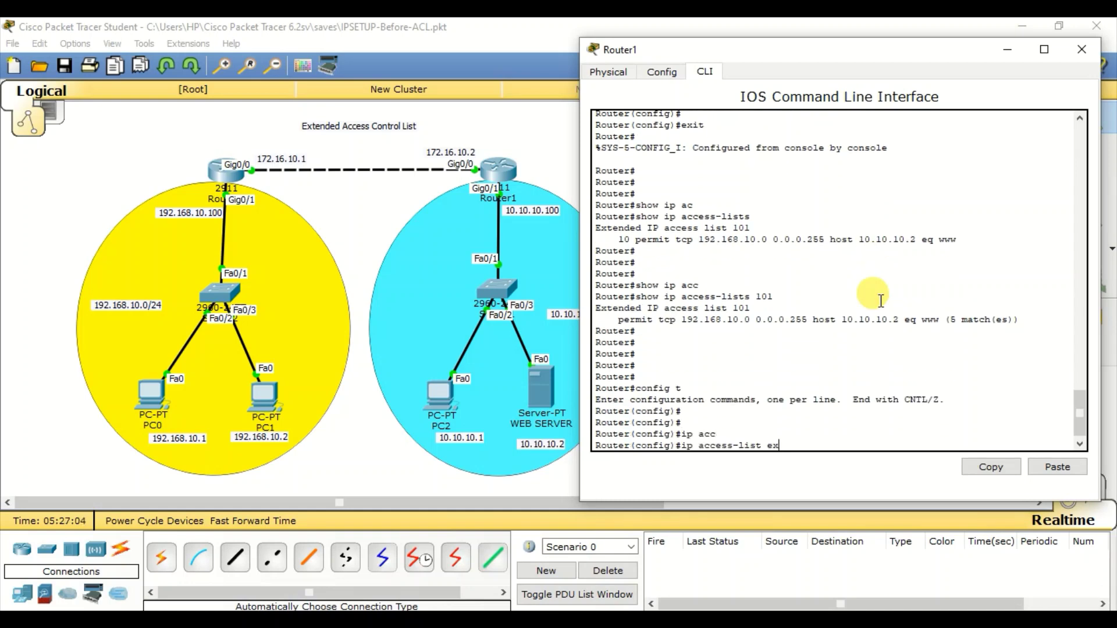
{"action": "key", "text": "Tab"}
{"action": "type", "text": "101"}
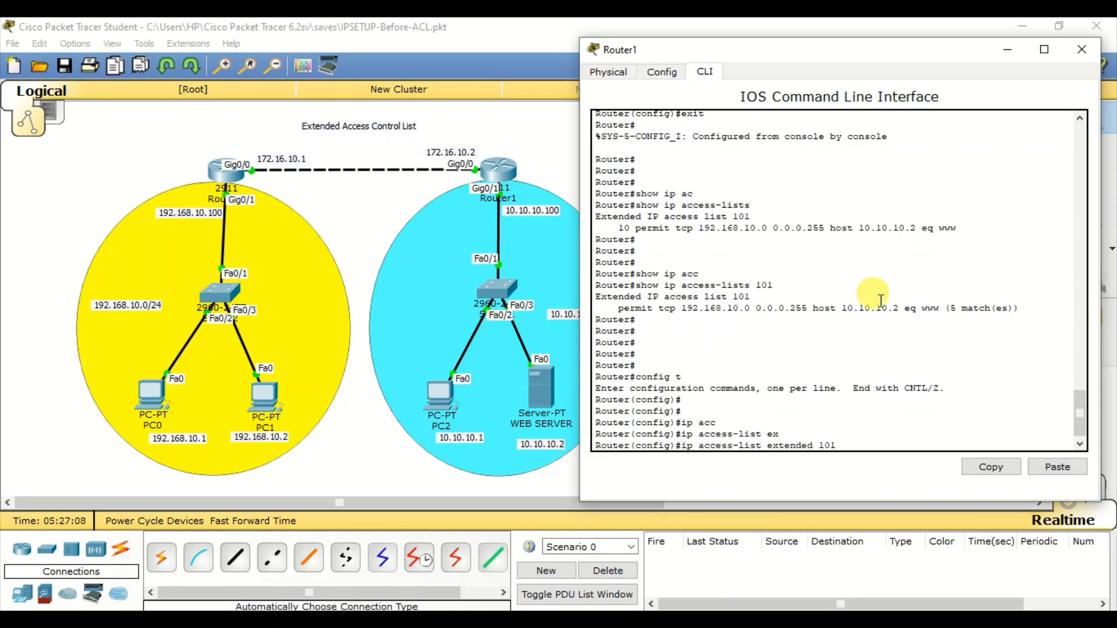
{"action": "key", "text": "Return"}
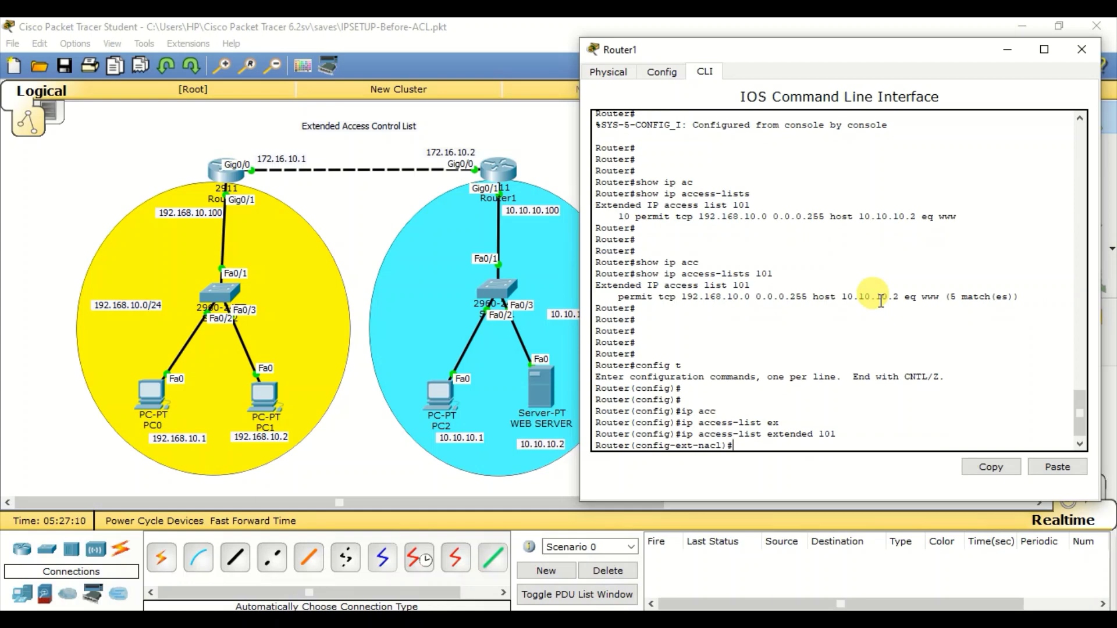
- Add 'permit icmp 192.168.10.0 0.0.0.255 host 10.10.10.1' to ACL 101
{"action": "type", "text": "per"}
{"action": "key", "text": "Tab"}
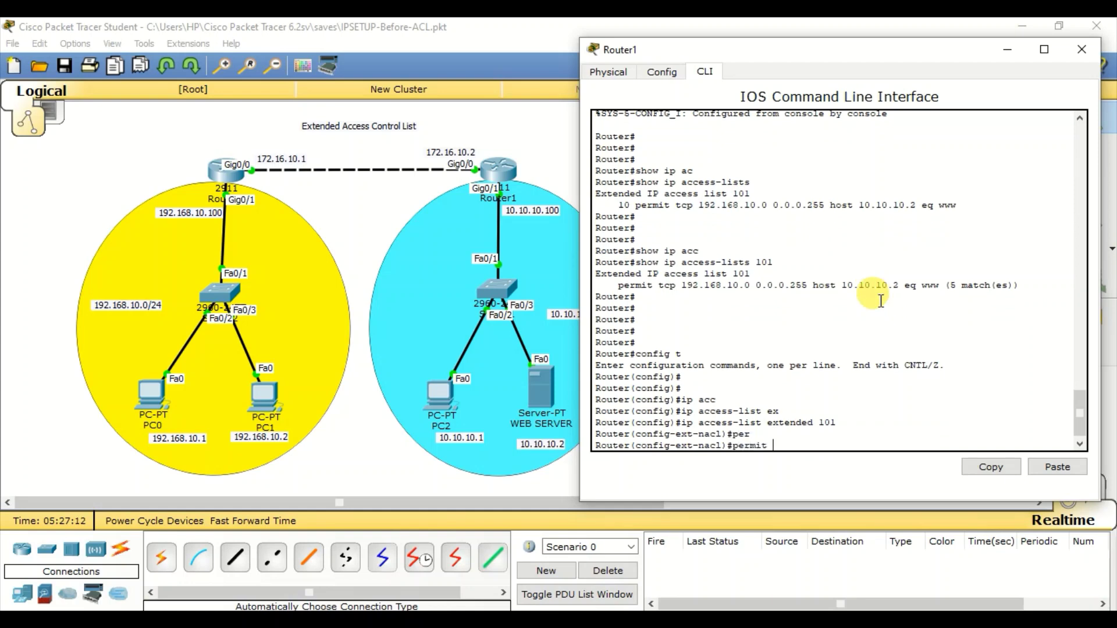
{"action": "type", "text": "ic"}
{"action": "key", "text": "Tab"}
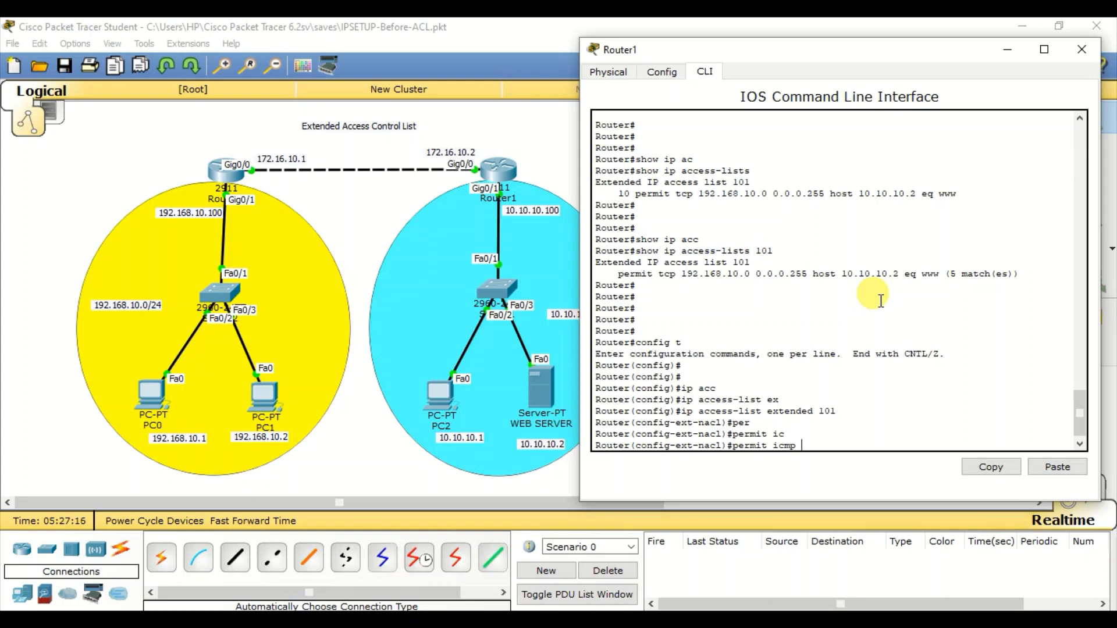
{"action": "type", "text": "192.168.10.0 0.0.0.255"}
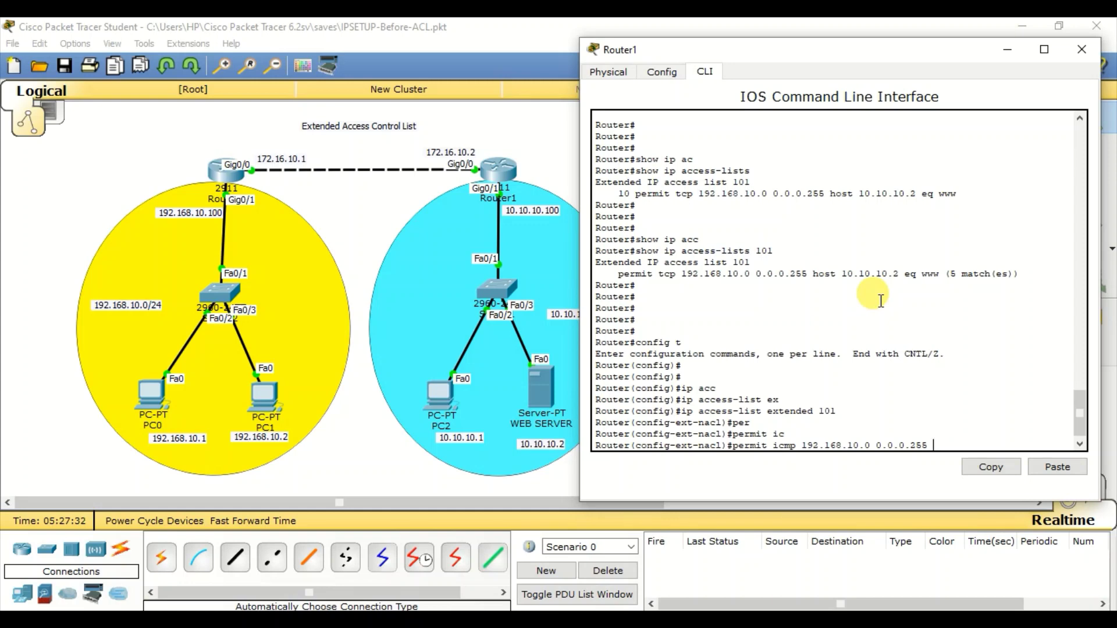
{"action": "type", "text": " host"}
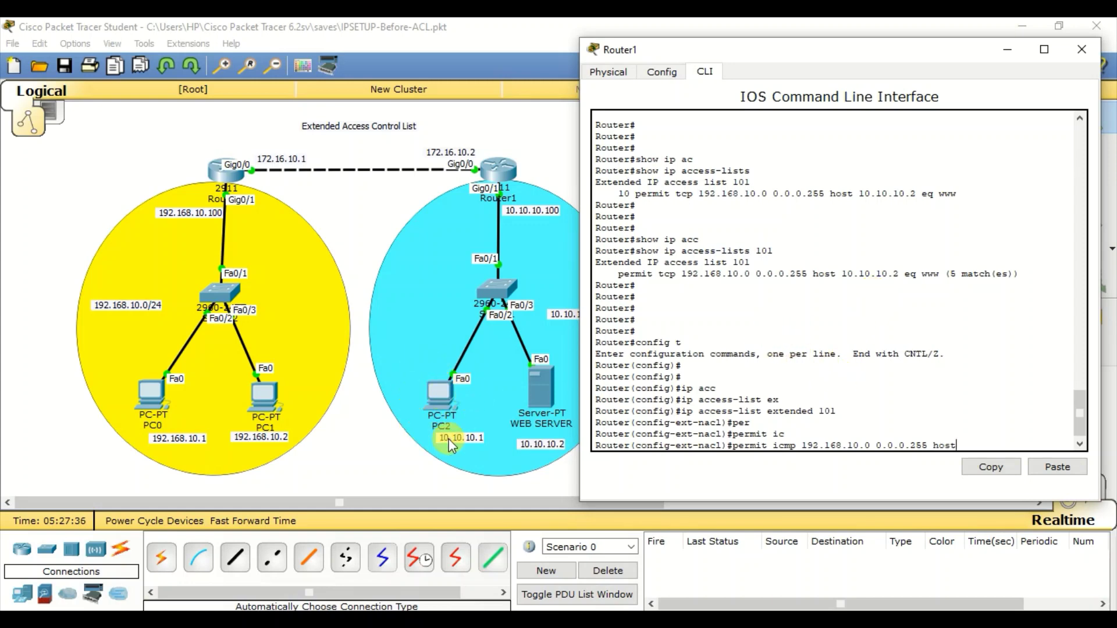
{"action": "type", "text": " 10.101"}
{"action": "key", "text": "BackSpace"}
{"action": "type", "text": ".10.10.1"}
{"action": "key", "text": "Return"}
- Leave configuration mode and list access list 101 showing the new ICMP rule
{"action": "type", "text": "er(config-ext-nacl)#e"}
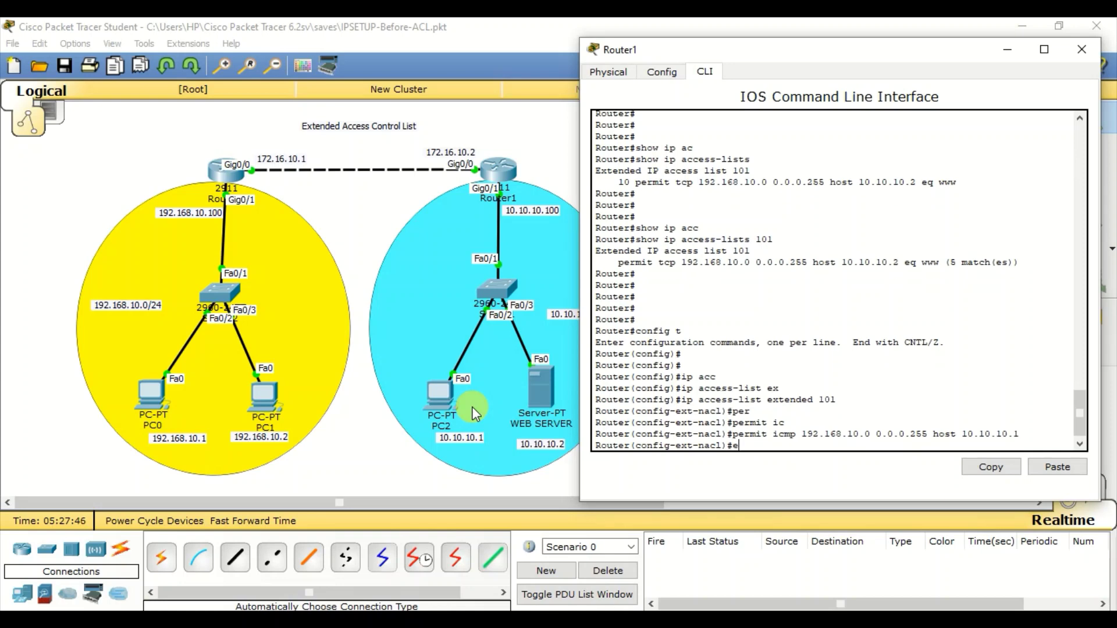
{"action": "type", "text": "xit"}
{"action": "key", "text": "Return"}
{"action": "type", "text": "exit"}
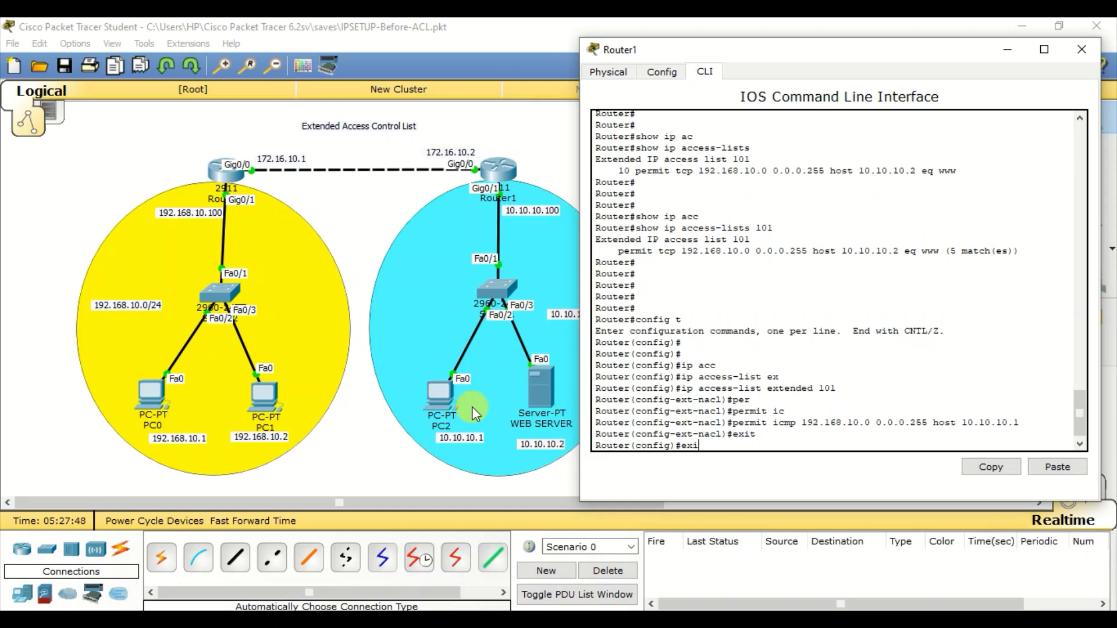
{"action": "key", "text": "Return"}
{"action": "key", "text": "Return"}
{"action": "key", "text": "Return"}
{"action": "key", "text": "Return"}
{"action": "key", "text": "Return"}
{"action": "key", "text": "Return"}
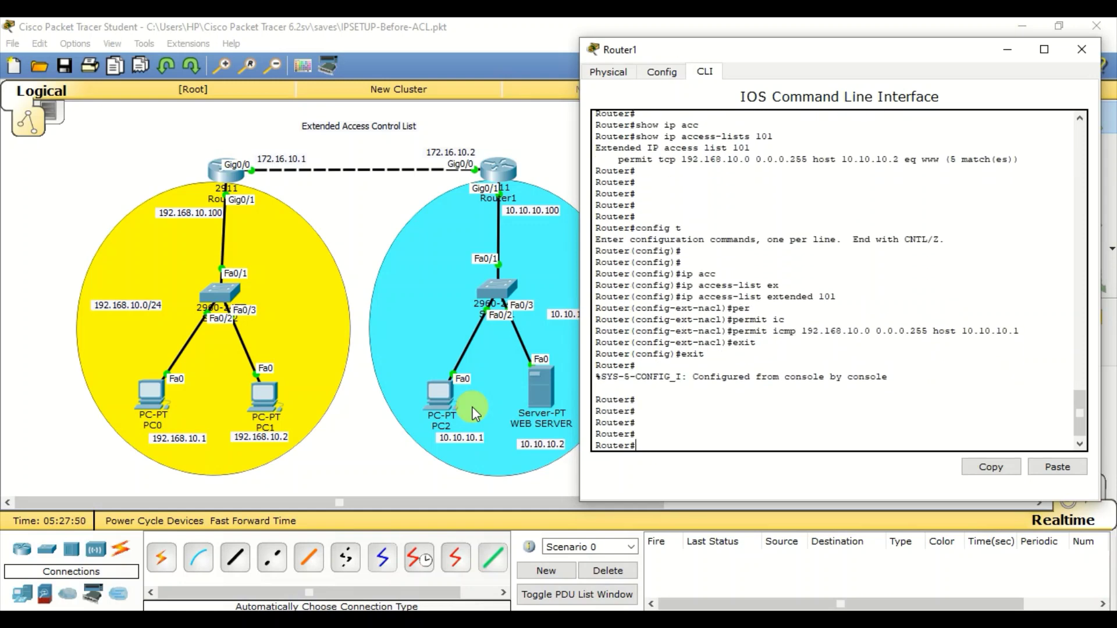
{"action": "key", "text": "Up"}
{"action": "key", "text": "Up"}
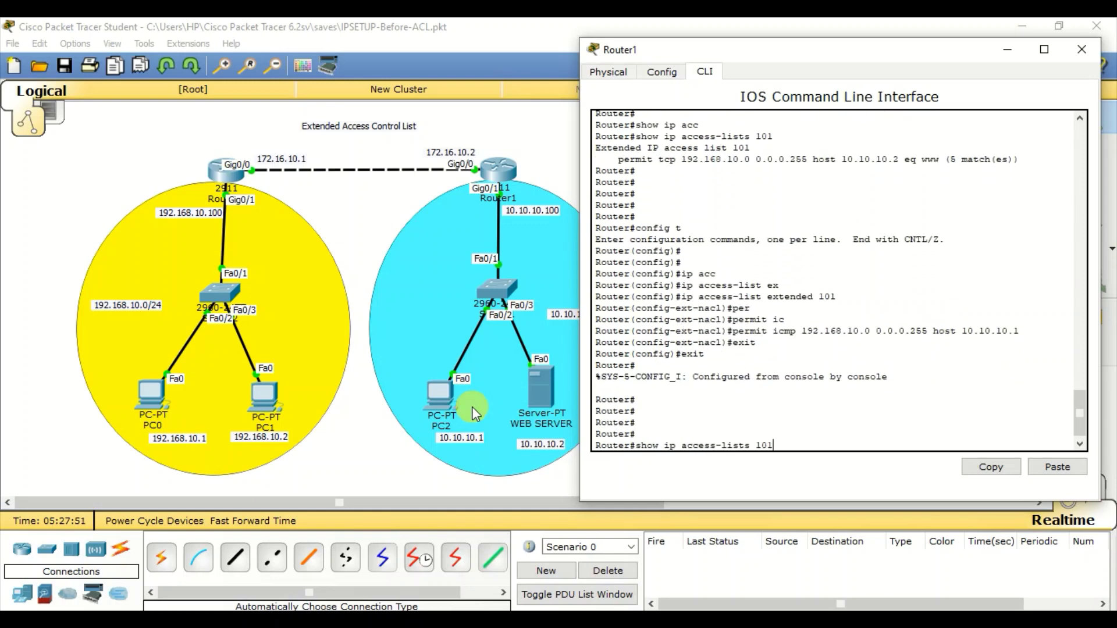
{"action": "key", "text": "Return"}
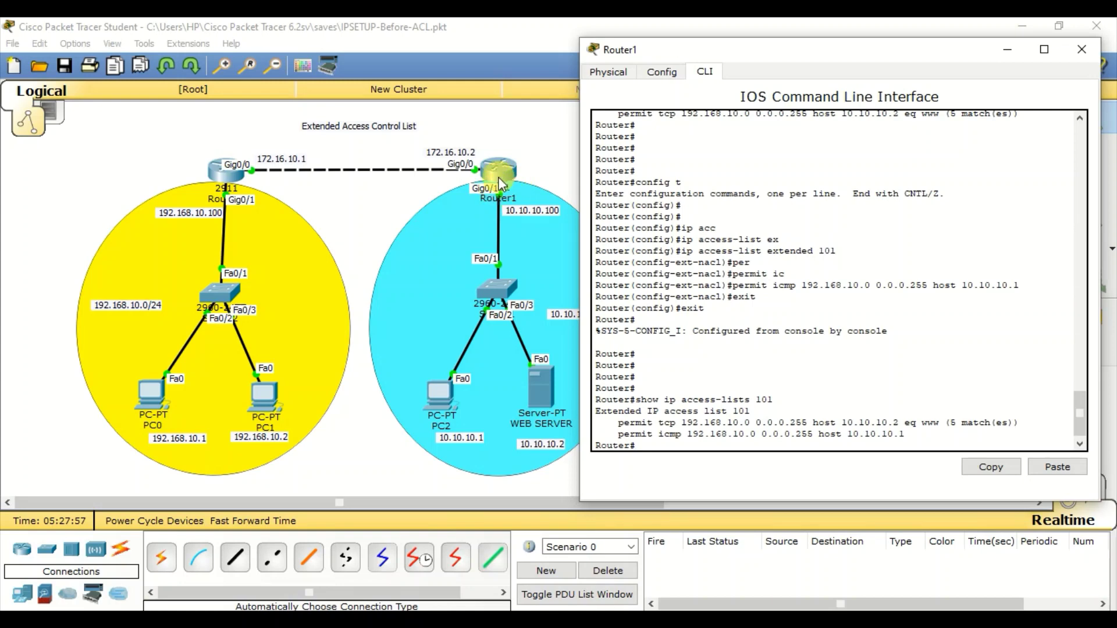
- Ping PC2 at 10.10.10.1 from PC0's command prompt, which now succeeds
{"action": "left_click", "coordinate": [138, 401]}
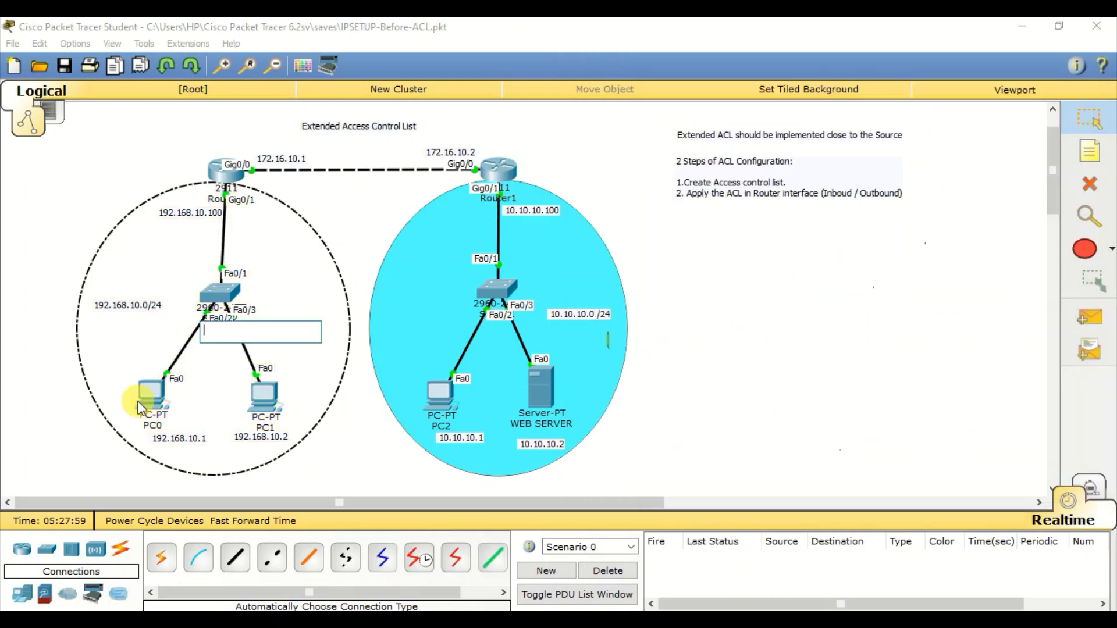
{"action": "left_click", "coordinate": [156, 396]}
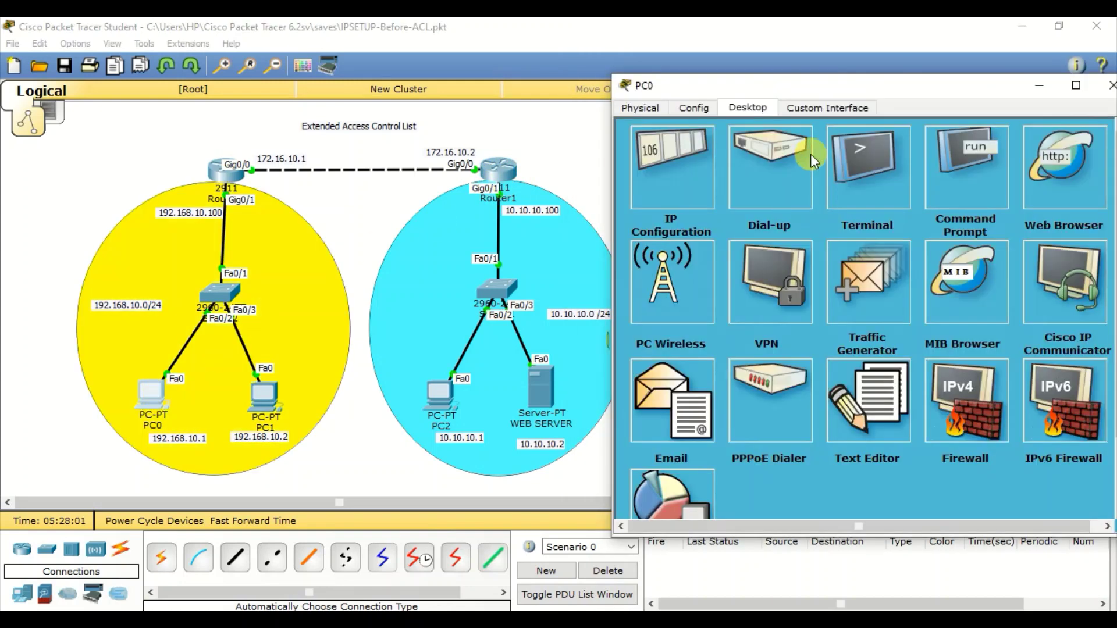
{"action": "left_click", "coordinate": [976, 173]}
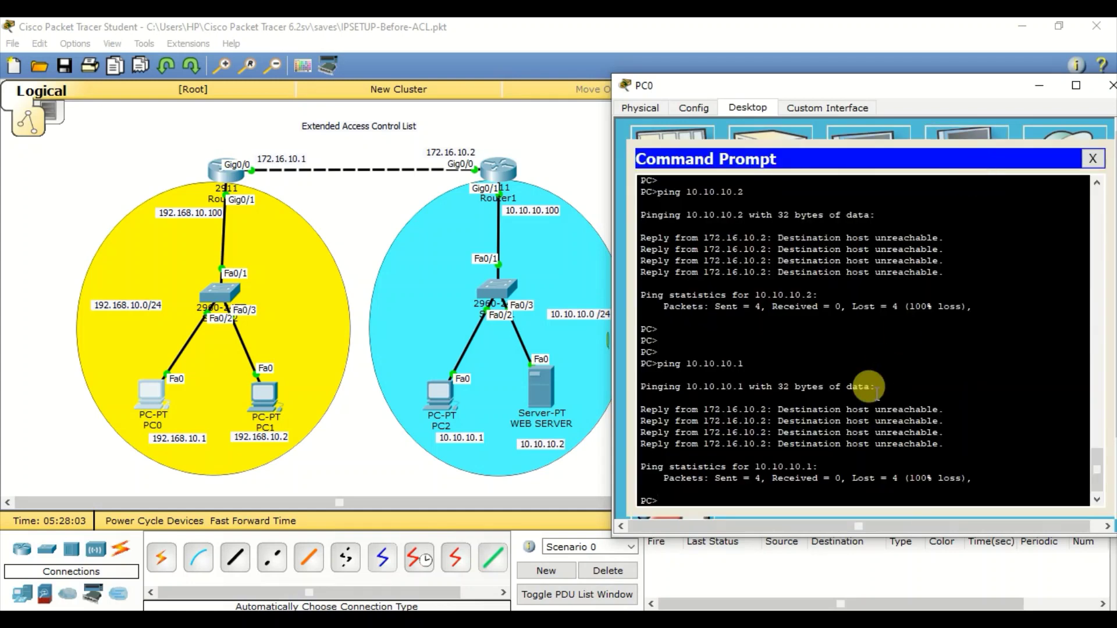
{"action": "key", "text": "Return"}
{"action": "key", "text": "Return"}
{"action": "key", "text": "Up"}
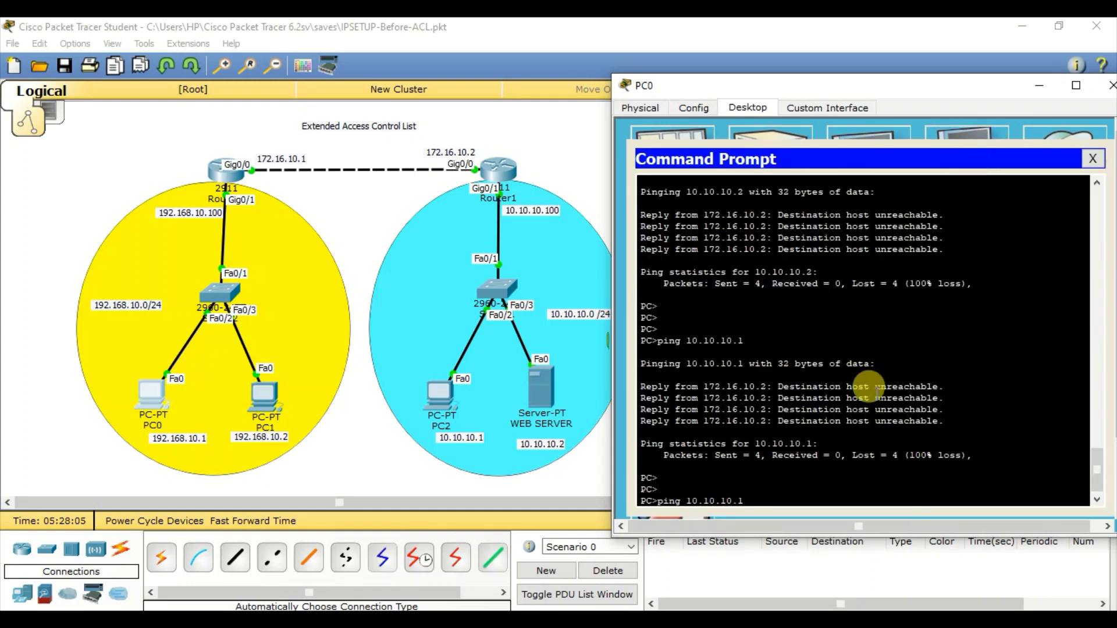
{"action": "key", "text": "Return"}
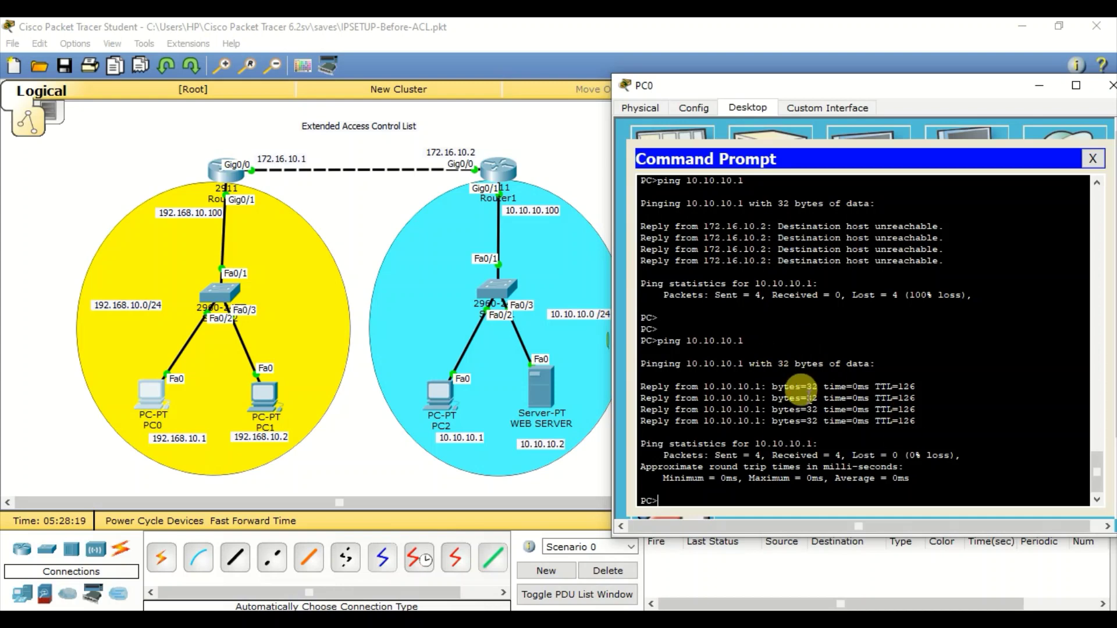
- Ping the web server at 10.10.10.2 from PC0, which still fails
{"action": "key", "text": "Return"}
{"action": "key", "text": "Return"}
{"action": "key", "text": "Up"}
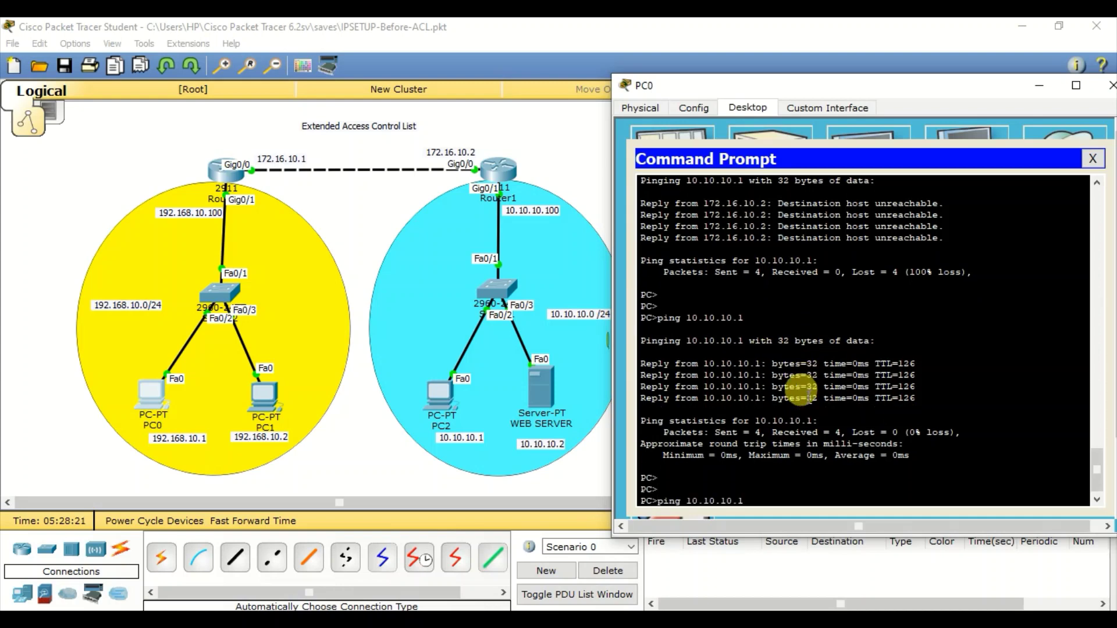
{"action": "key", "text": "BackSpace"}
{"action": "type", "text": "2"}
{"action": "key", "text": "Return"}
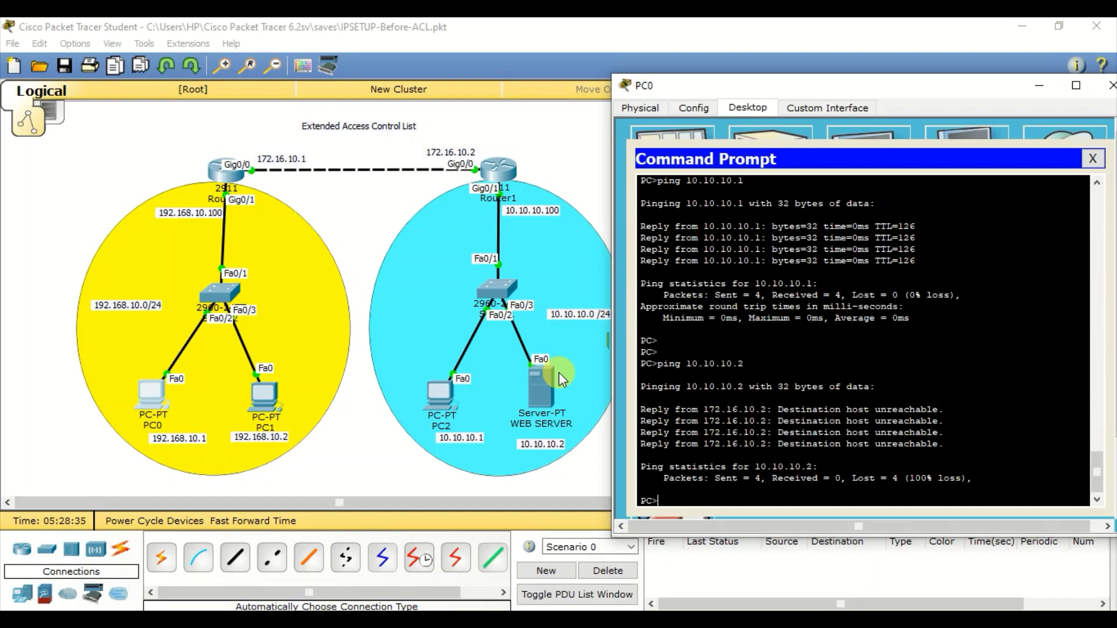
{"action": "left_click", "coordinate": [356, 469]}
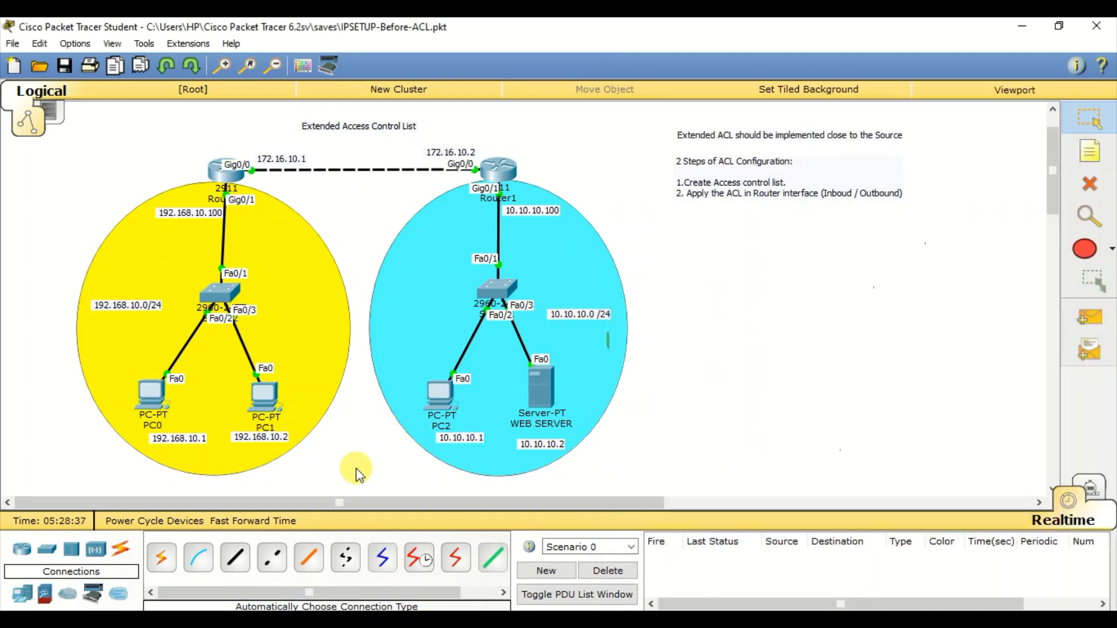